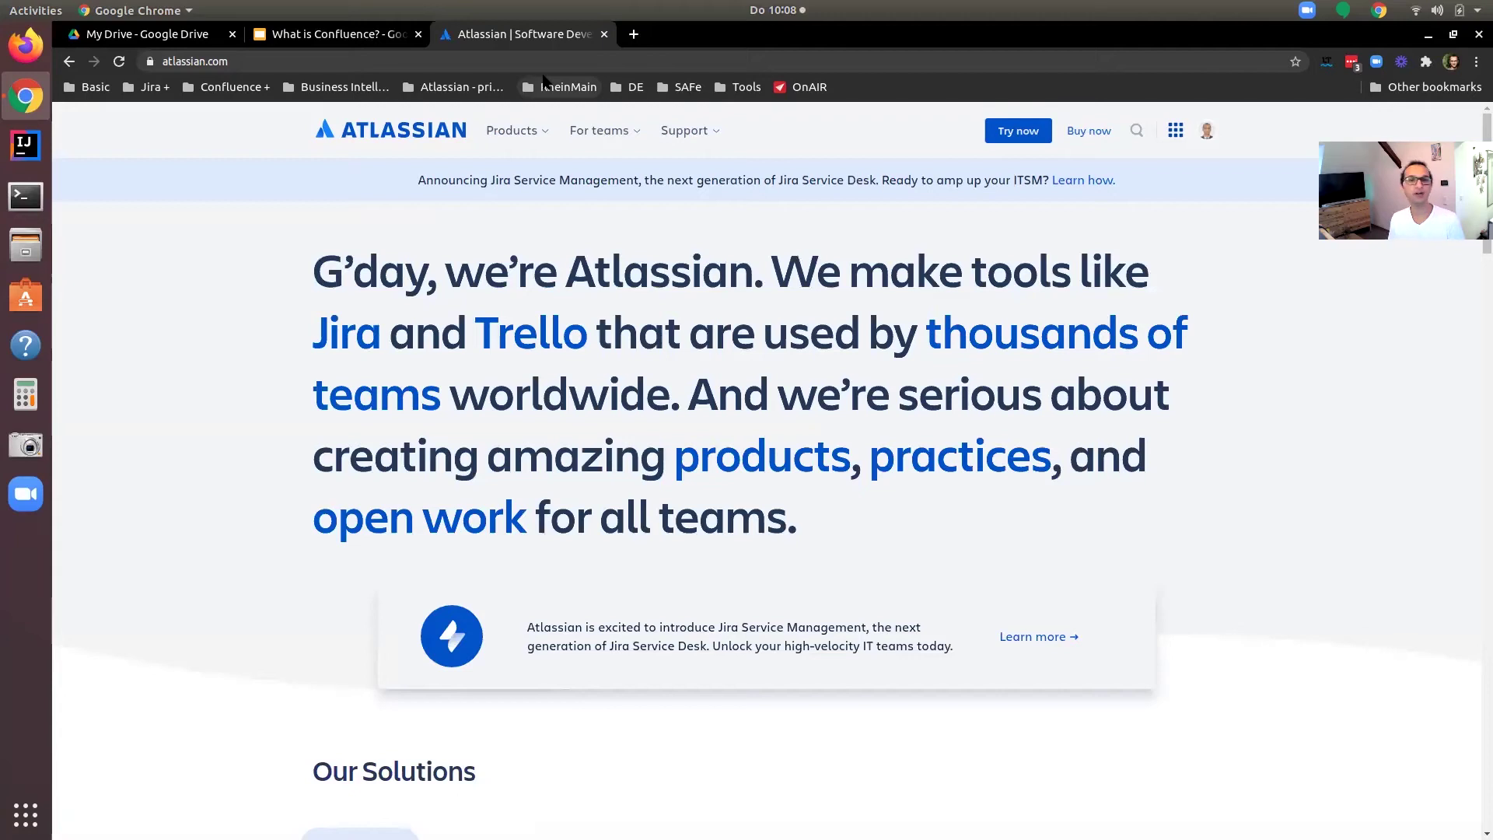
# Open the Confluence product page from Atlassian's product list and start getting Confluence for free
pyautogui.click(536, 133)
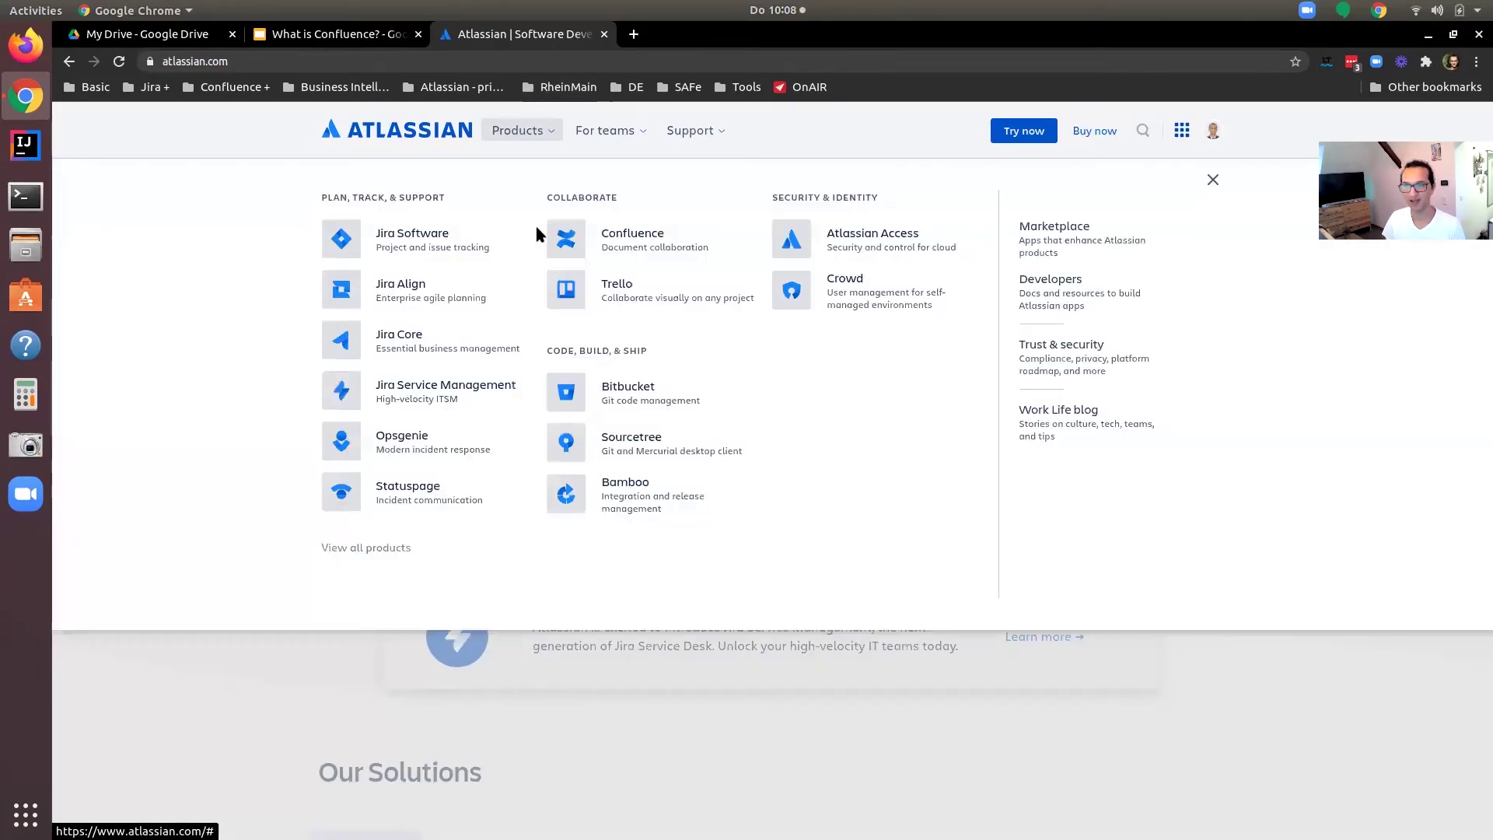
pyautogui.click(614, 243)
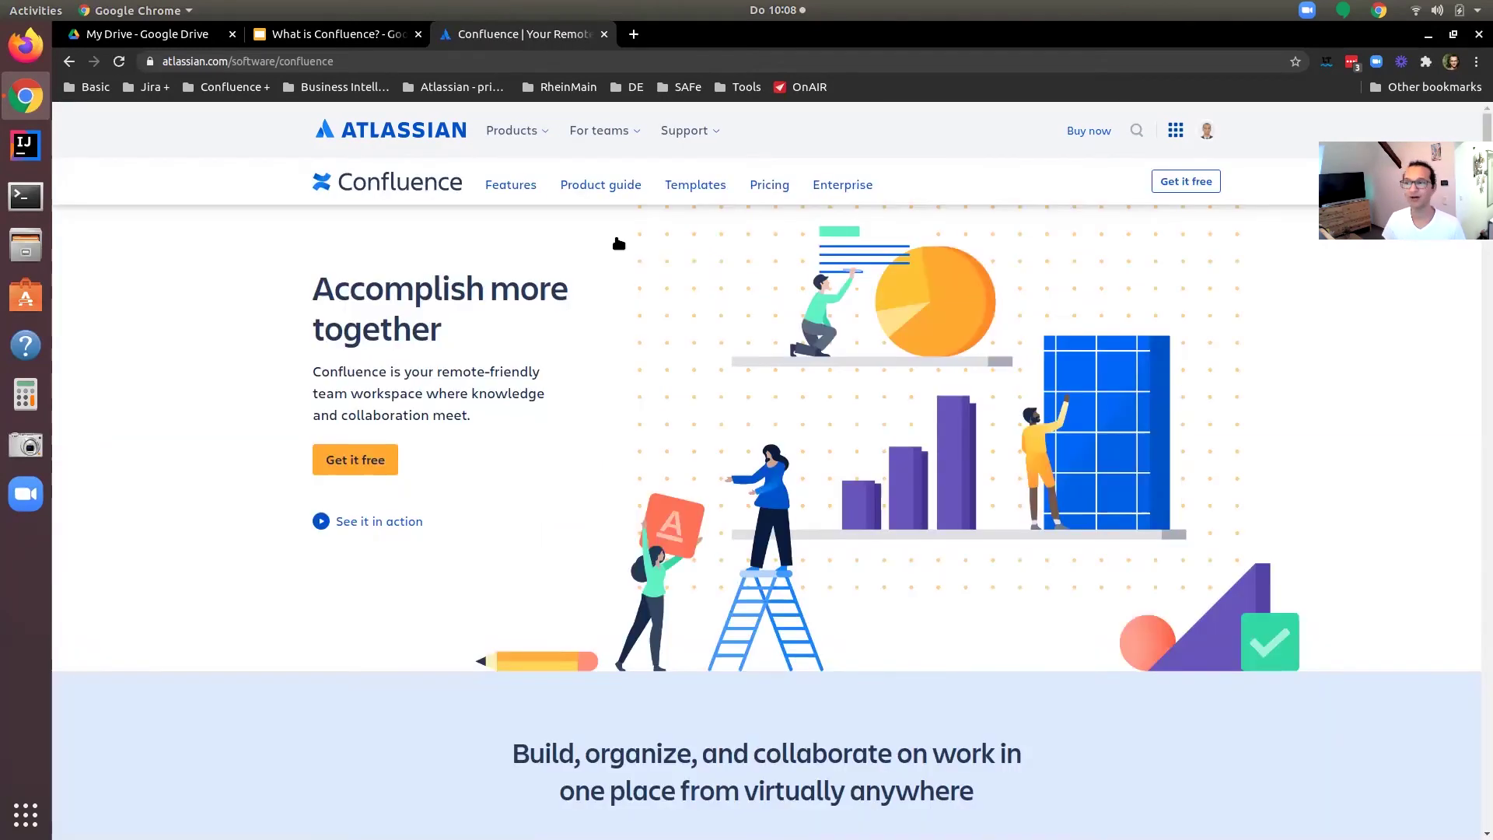
pyautogui.click(1198, 185)
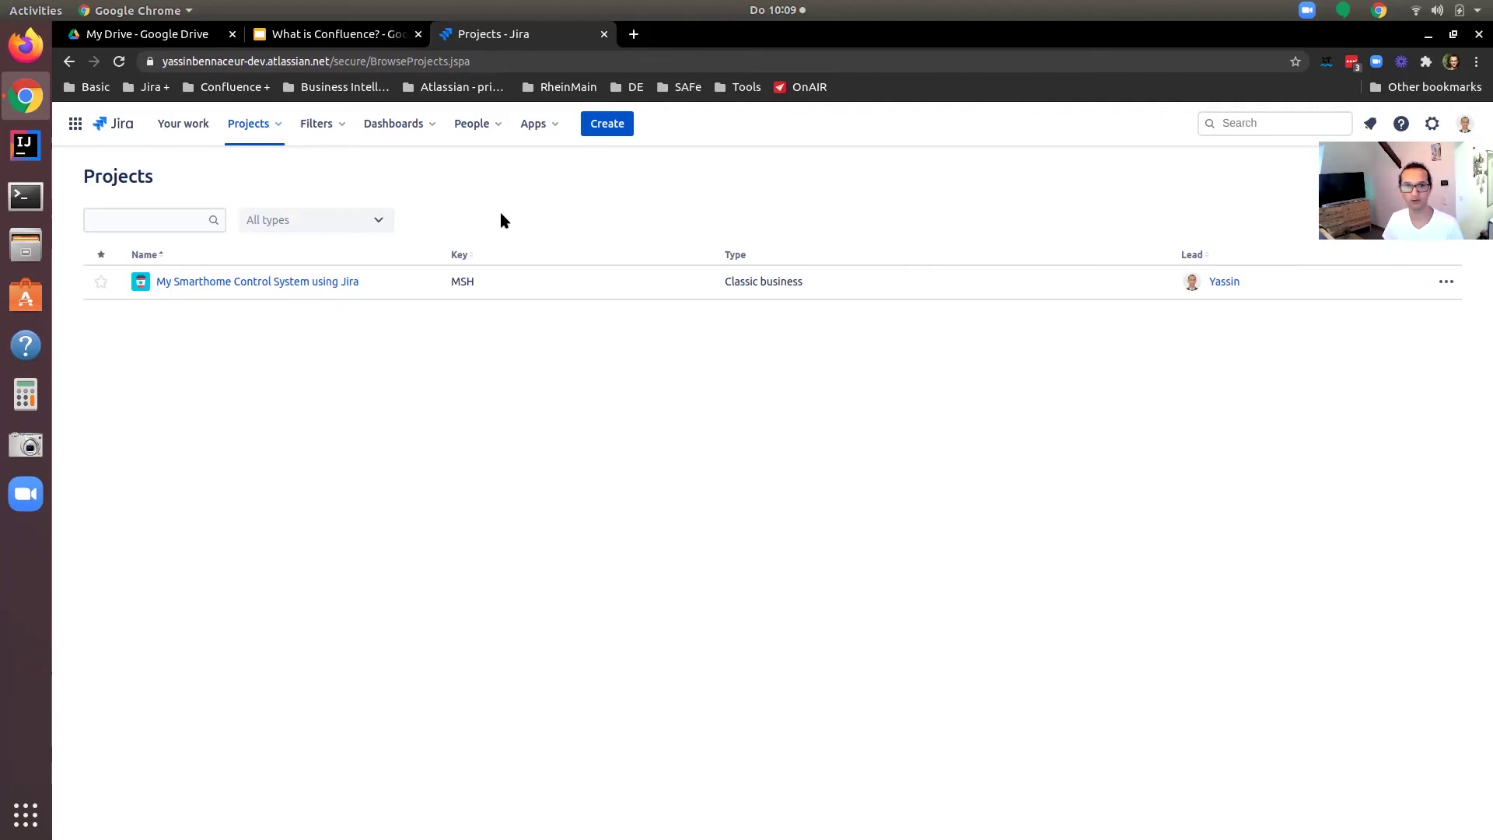
# Switch from Jira to Confluence, look over the recent pages, and open the overview of all spaces
pyautogui.click(74, 124)
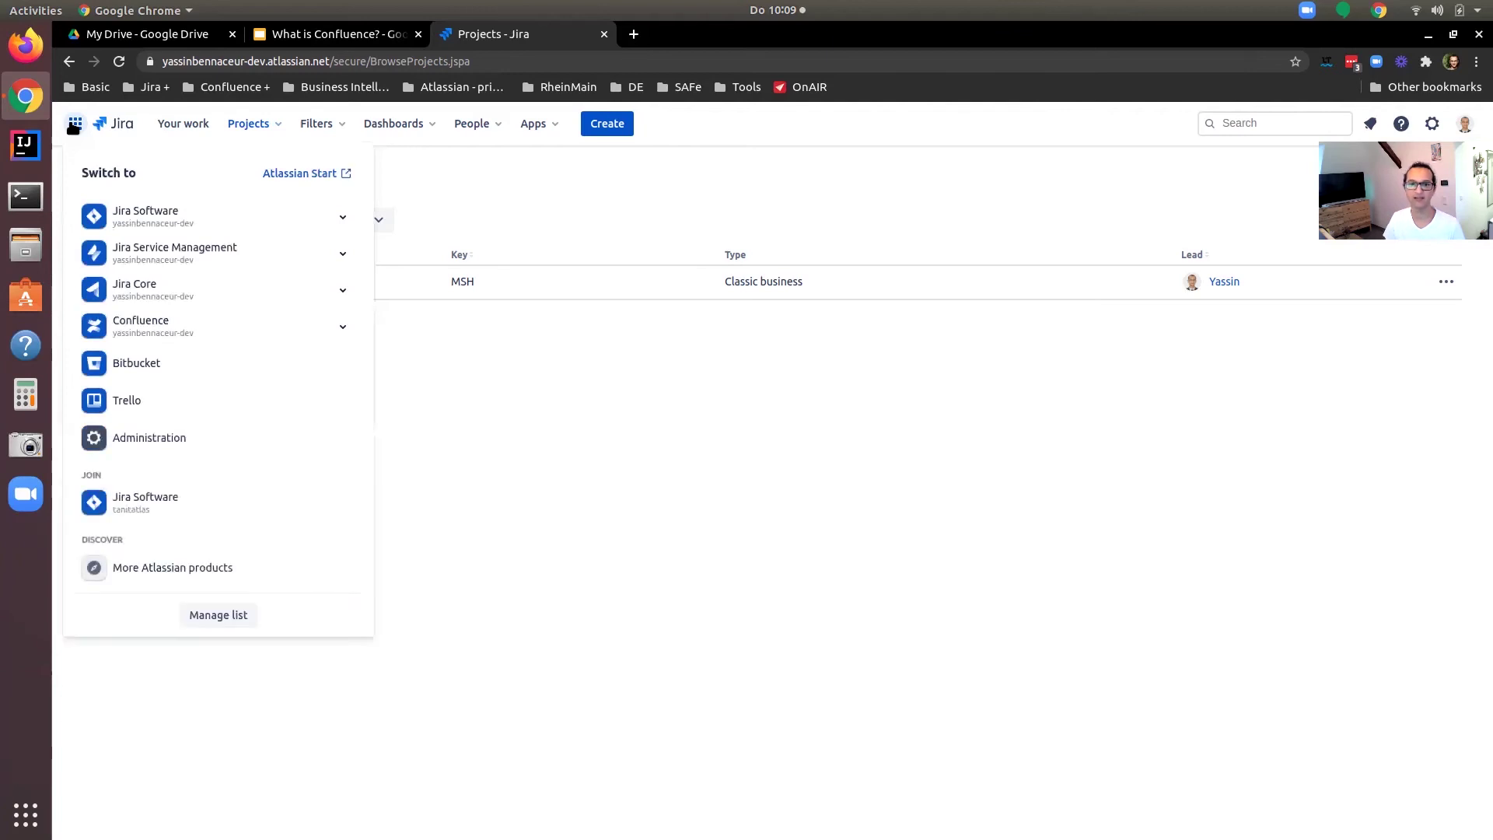
pyautogui.click(179, 342)
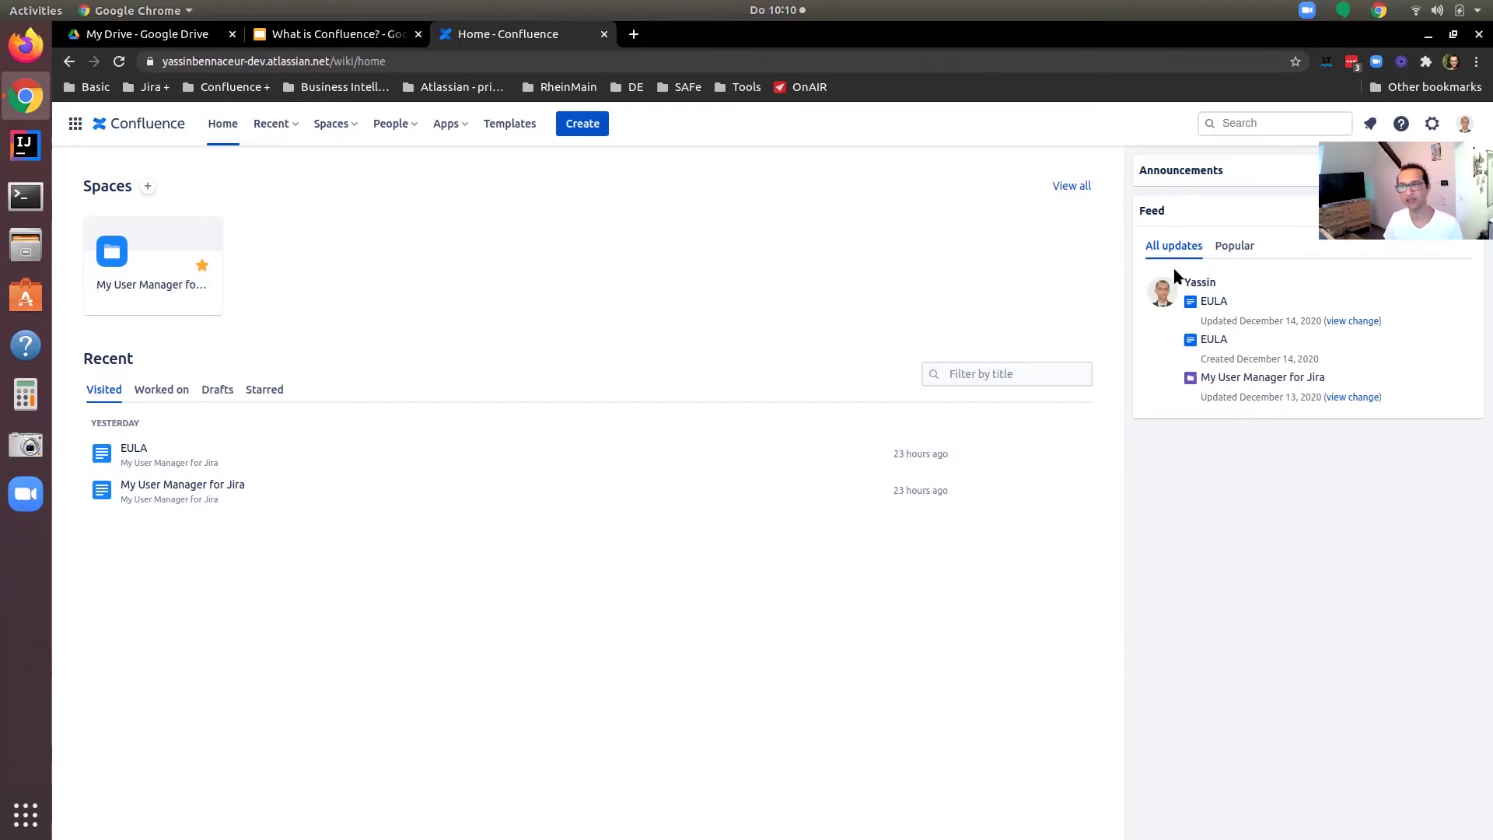
pyautogui.click(275, 129)
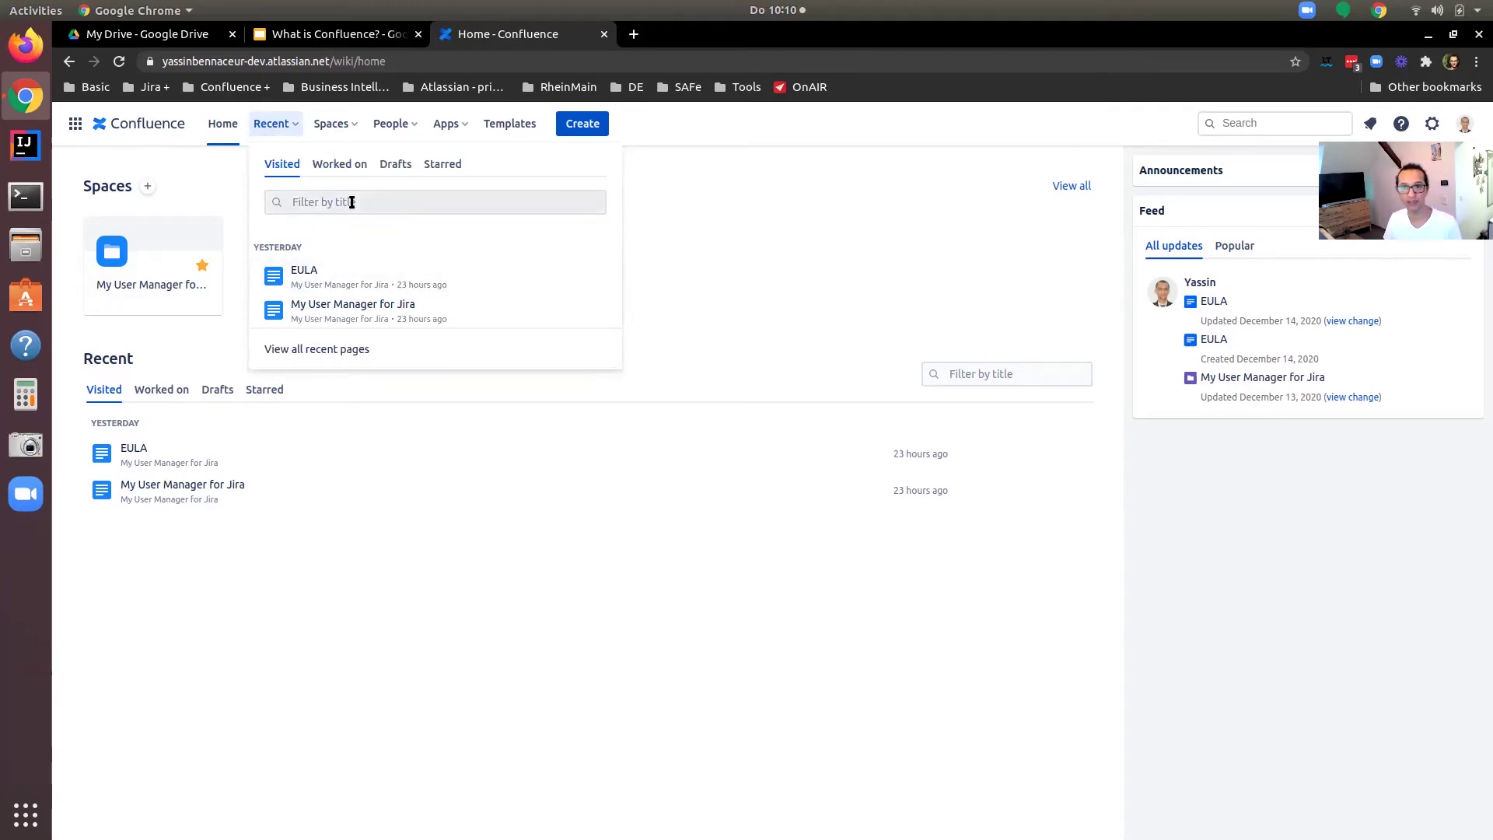
pyautogui.click(335, 124)
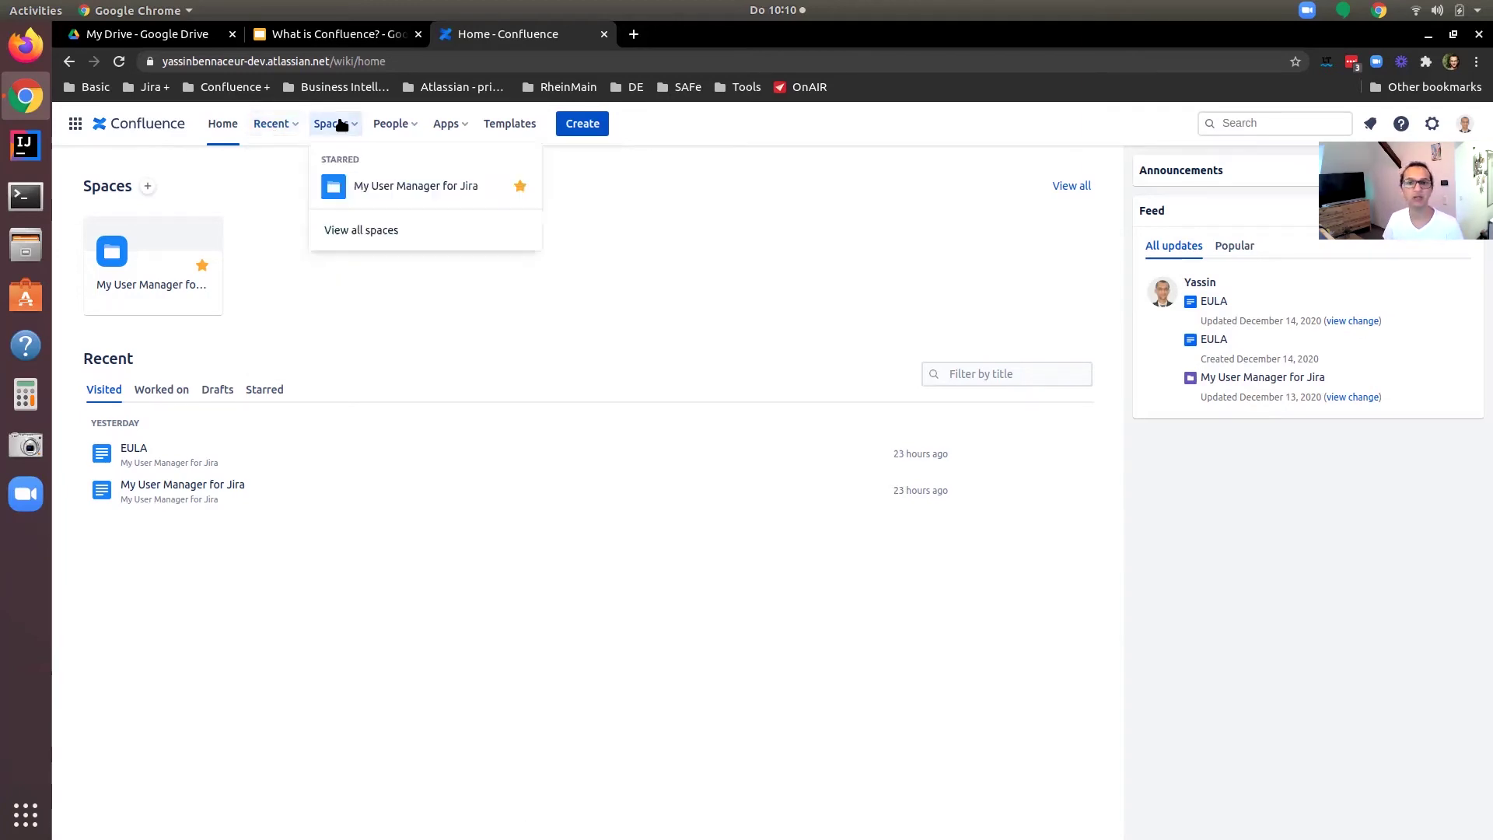
pyautogui.click(365, 231)
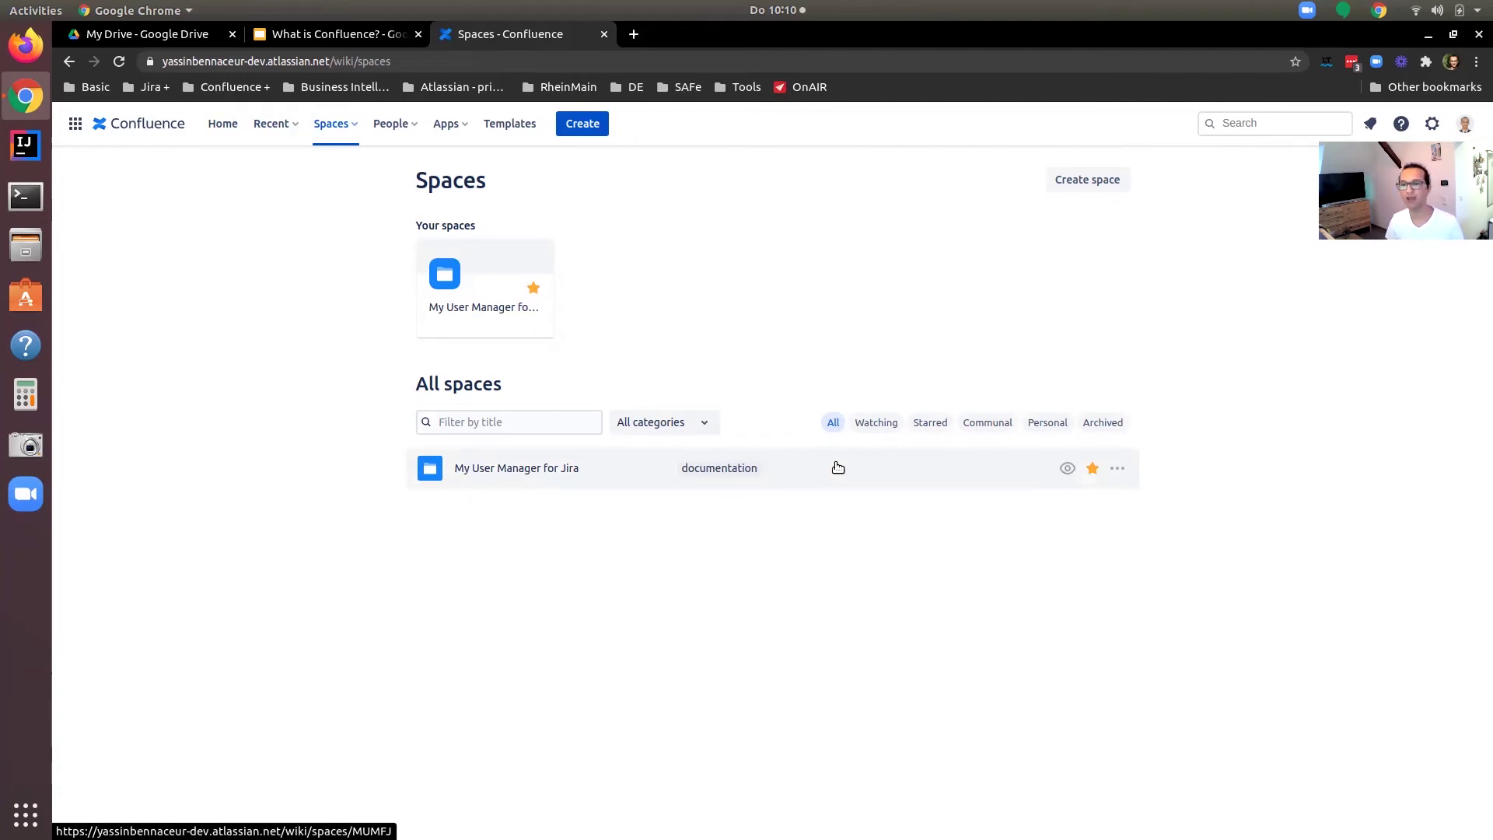
# Create a blank space named "My first space" with the key MFS and default permissions
pyautogui.click(1087, 180)
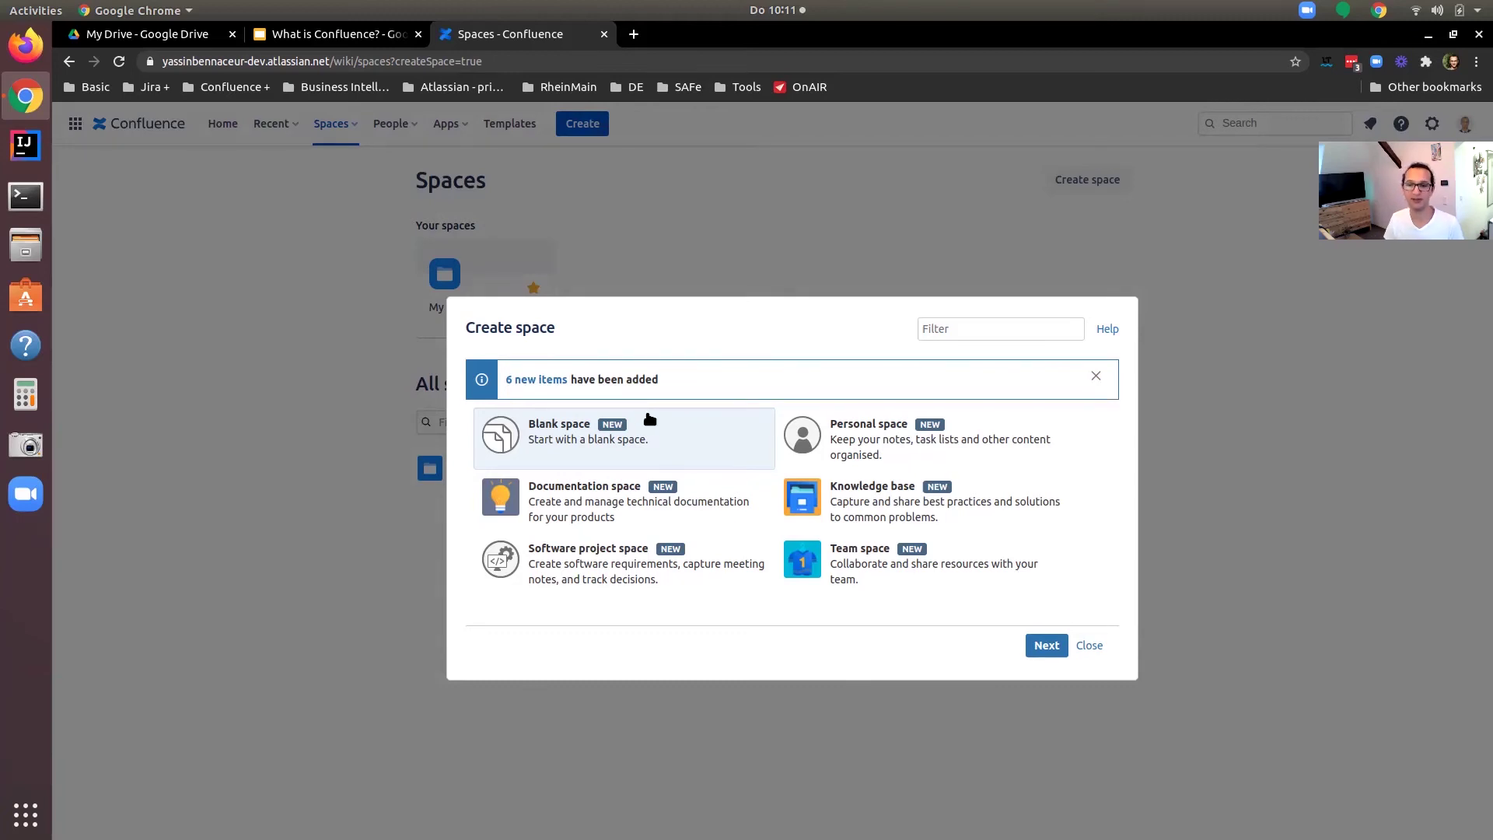
pyautogui.click(1046, 647)
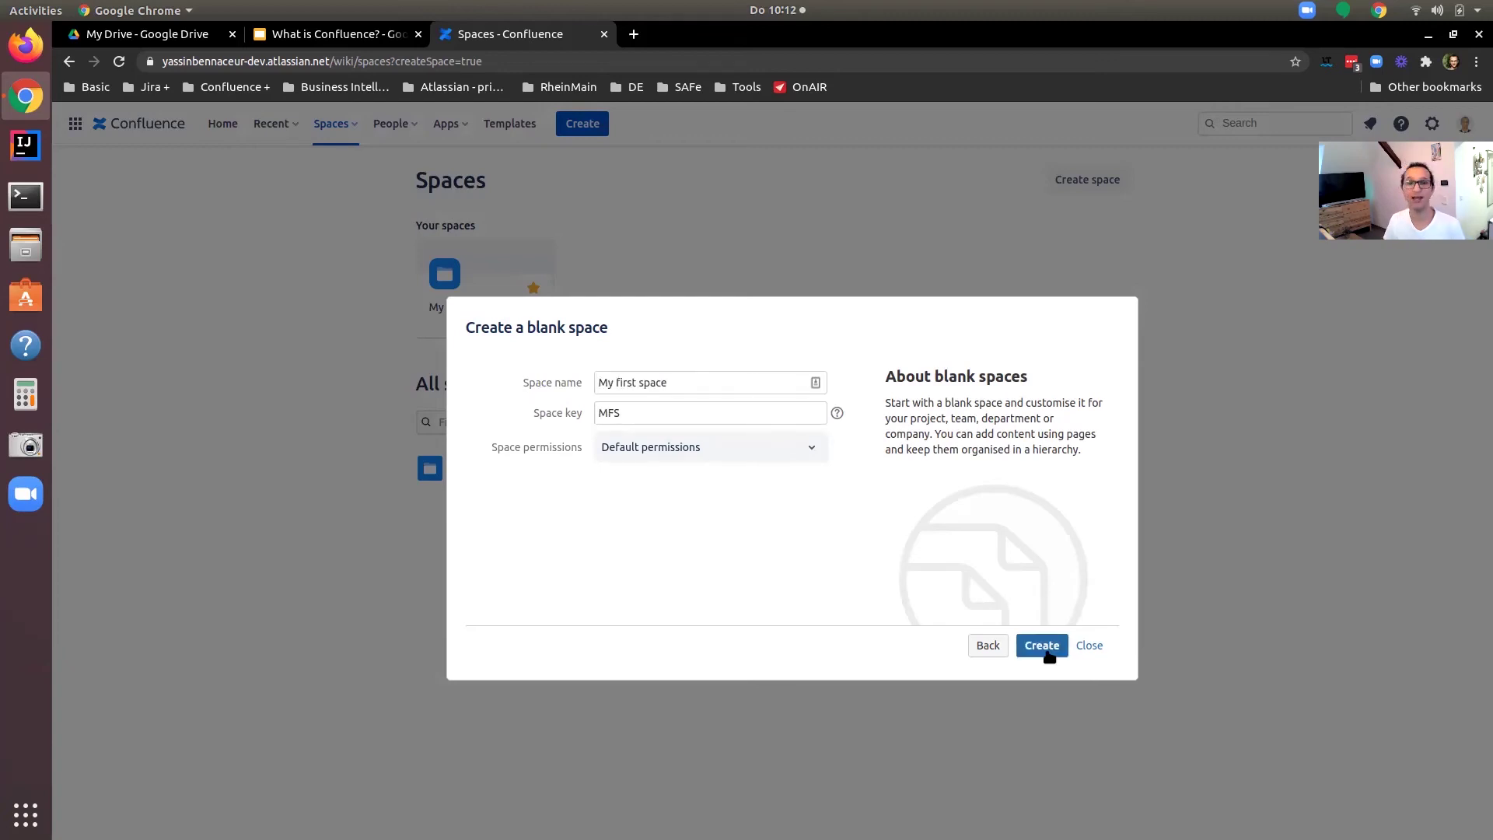
pyautogui.click(1042, 646)
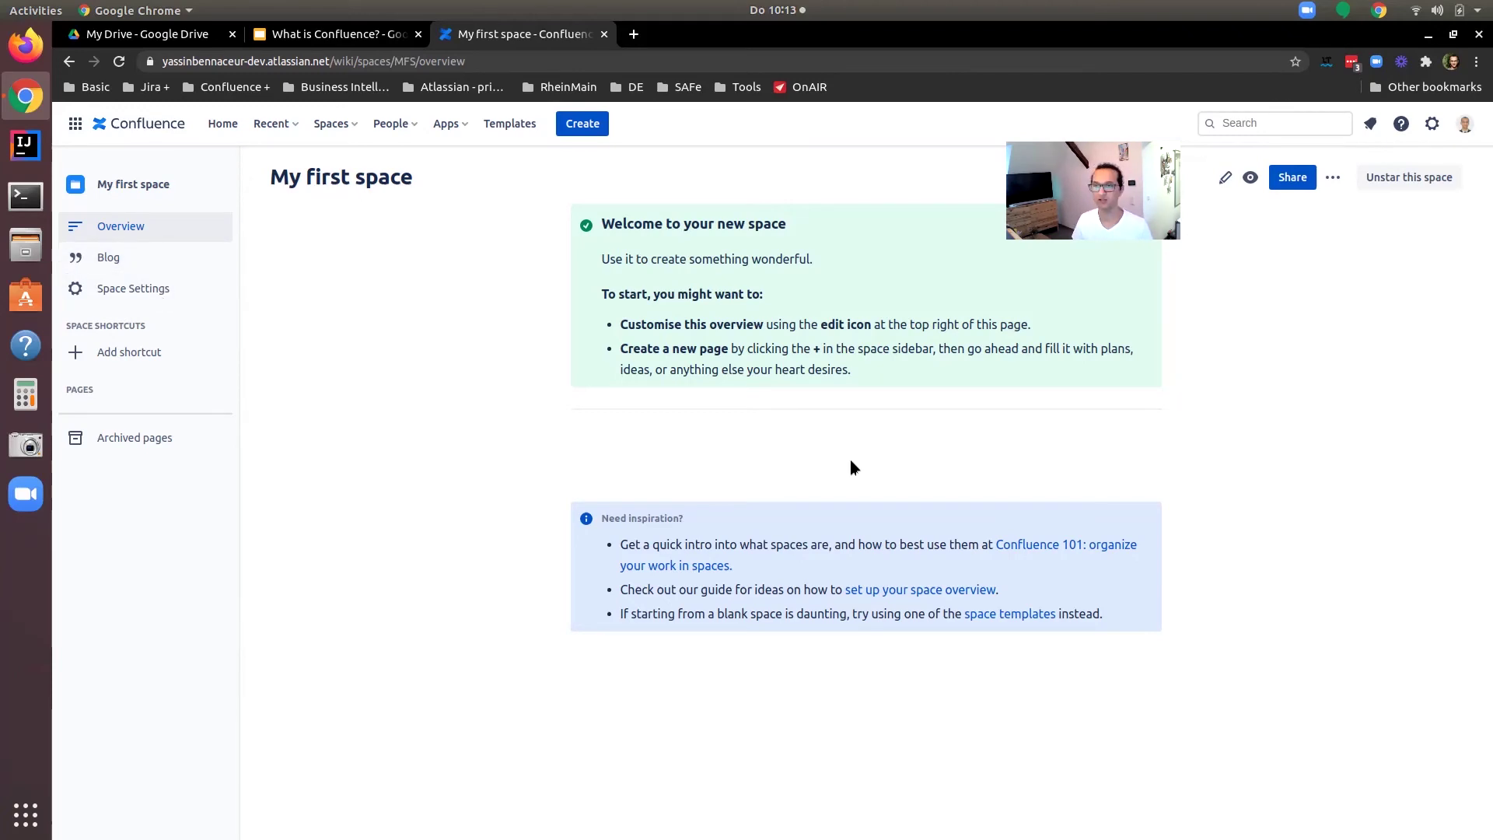
# Edit the space's home page, replacing all its default content with the text "This is my landing page"
pyautogui.click(1224, 179)
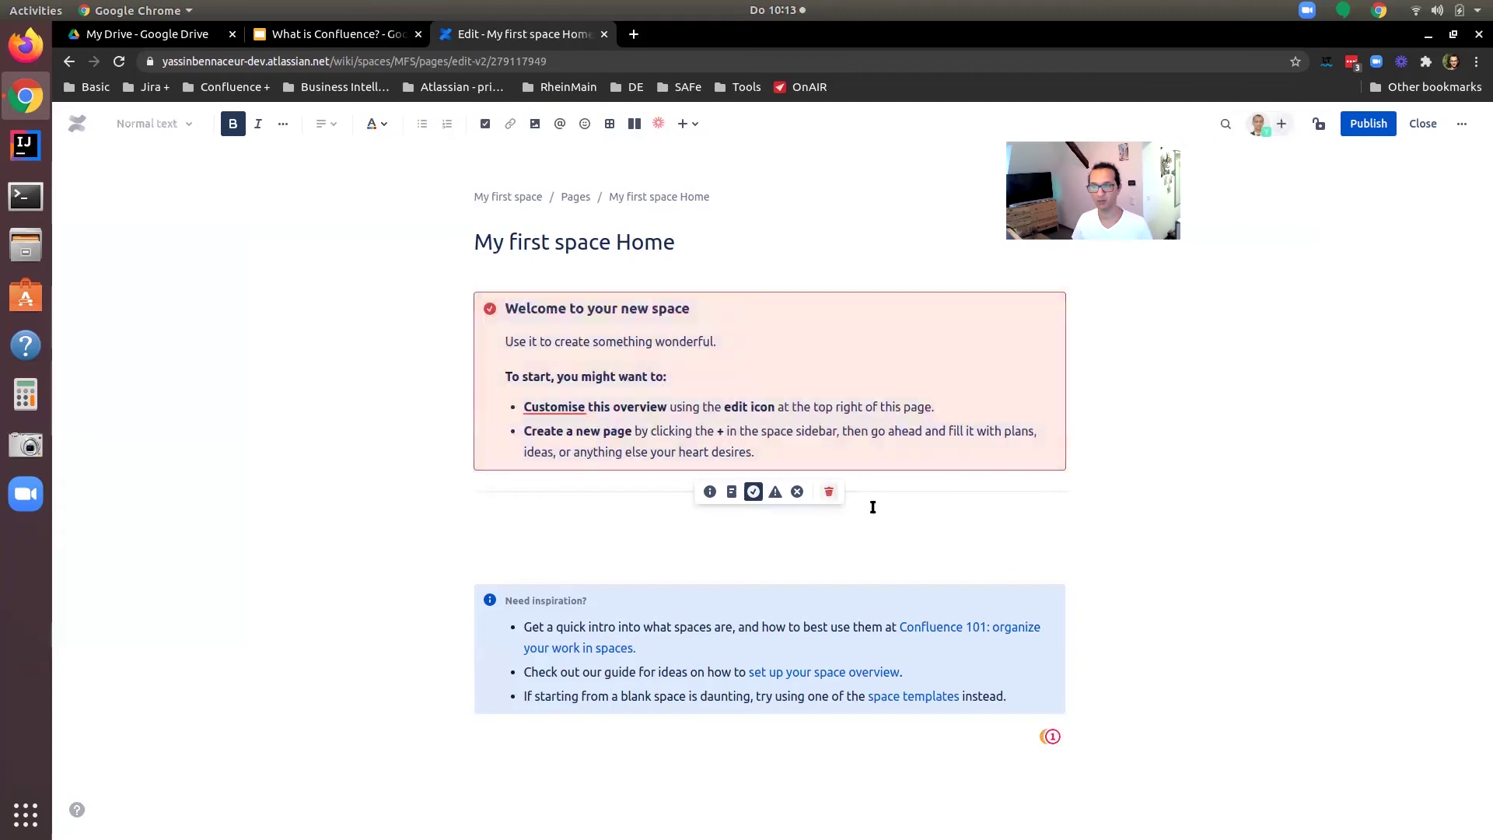
pyautogui.click(829, 491)
pyautogui.press('Delete')
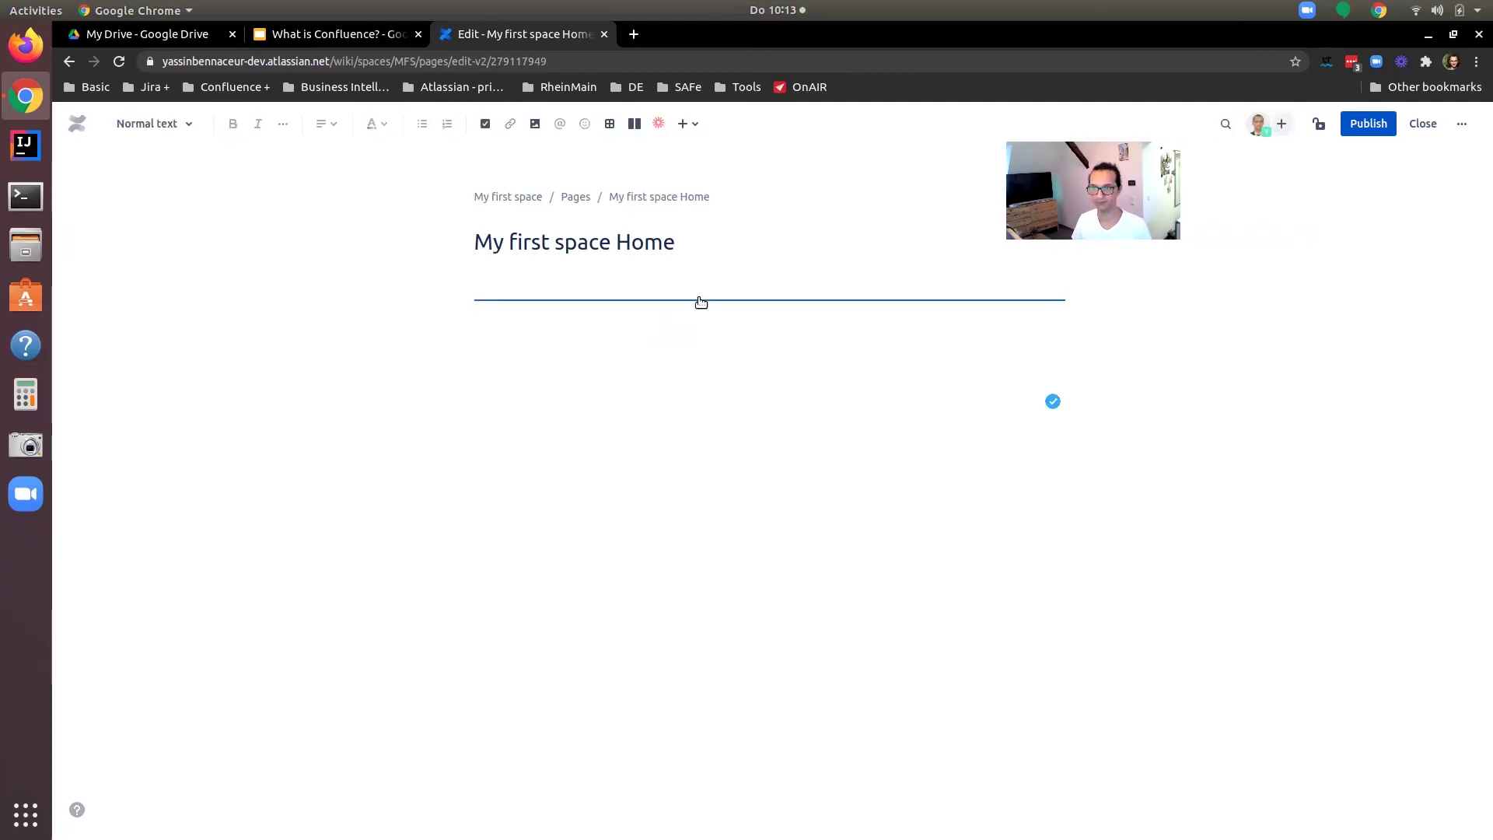
pyautogui.write('This ')
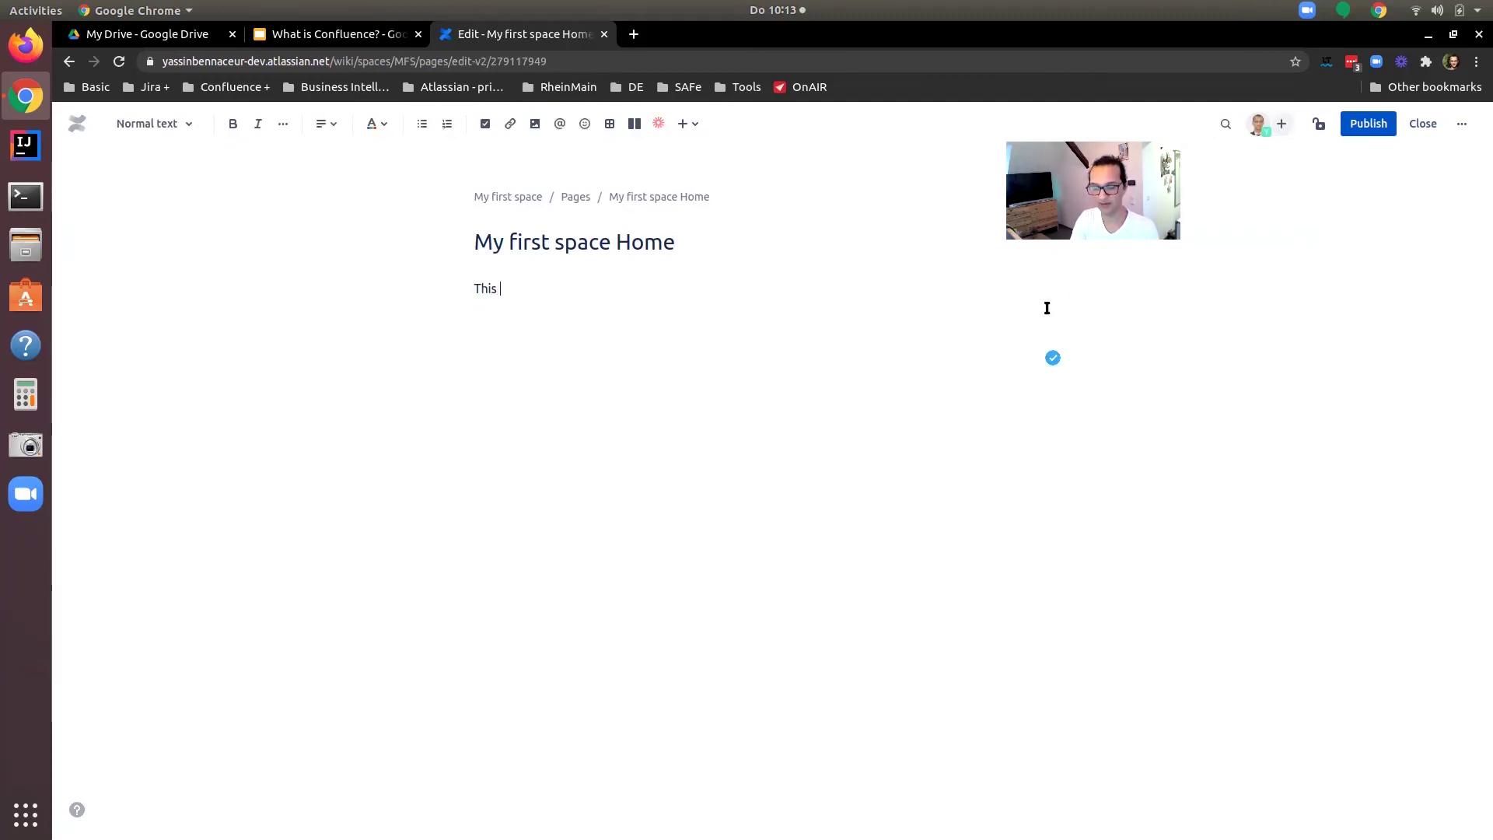
pyautogui.write('is my landing page')
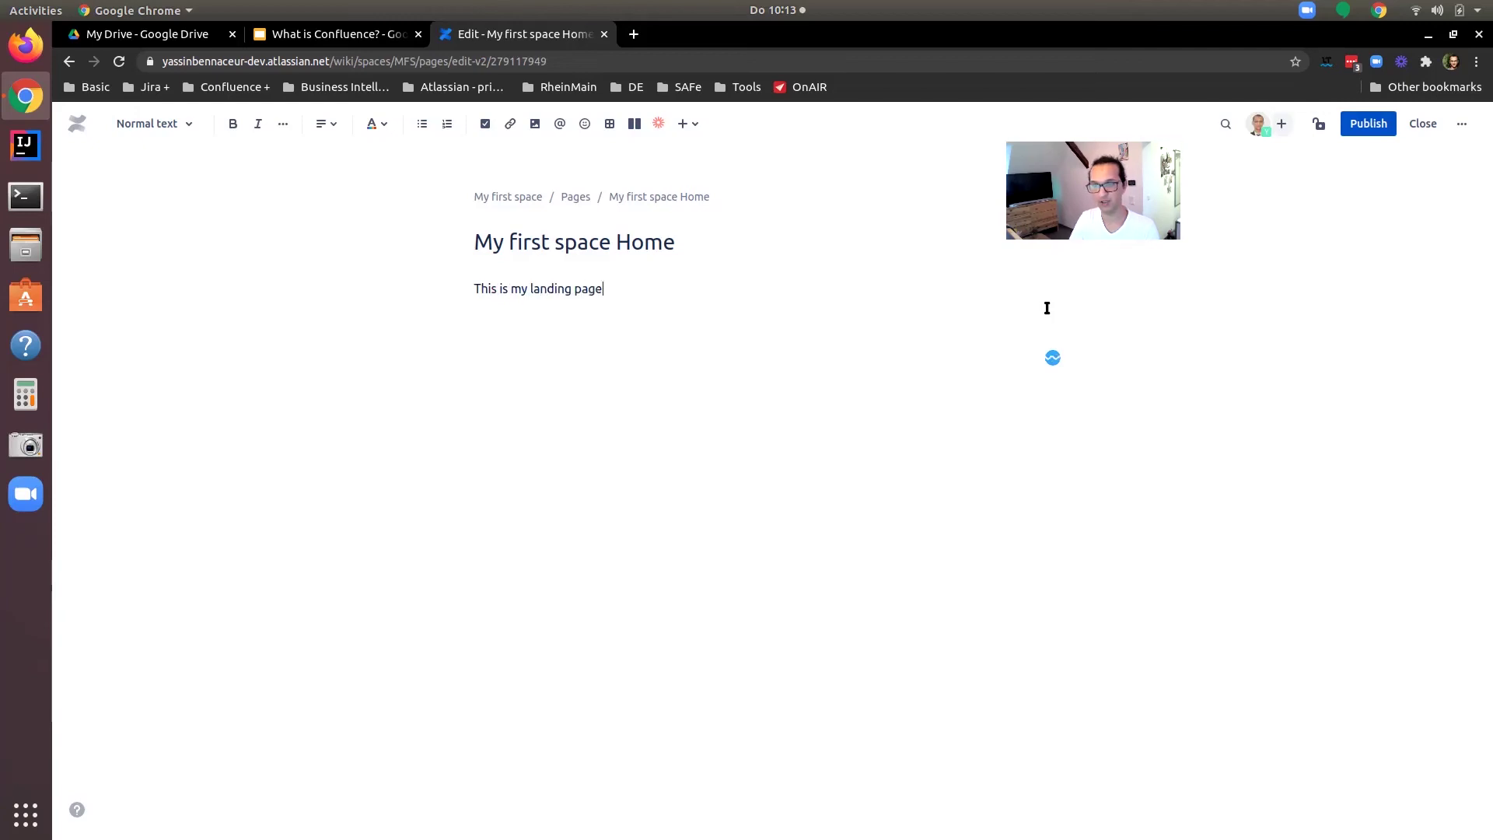
pyautogui.press('Return')
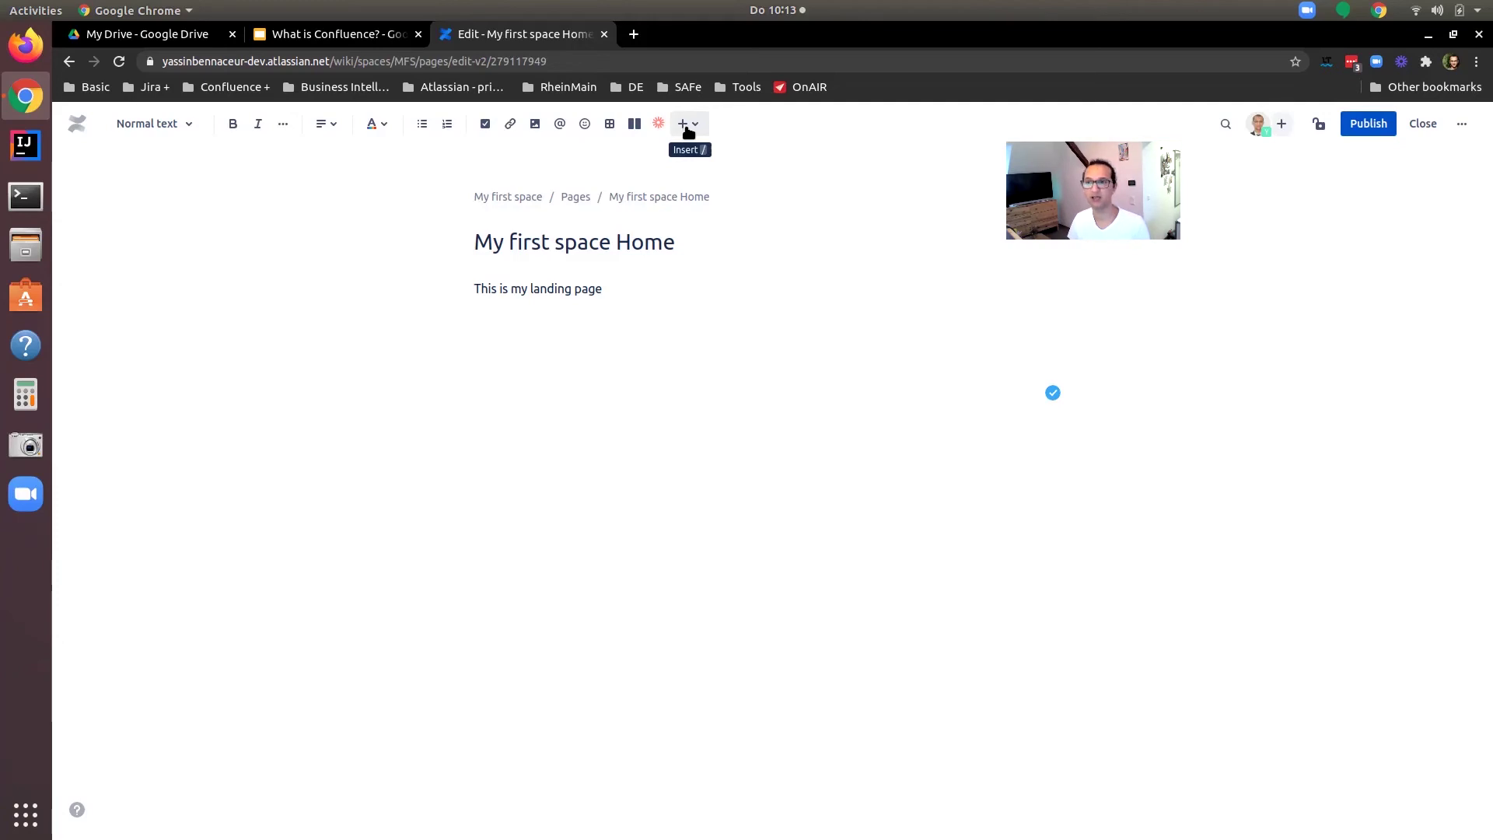
# Insert a Children Display macro with Show Descendants enabled below the landing page text
pyautogui.click(690, 131)
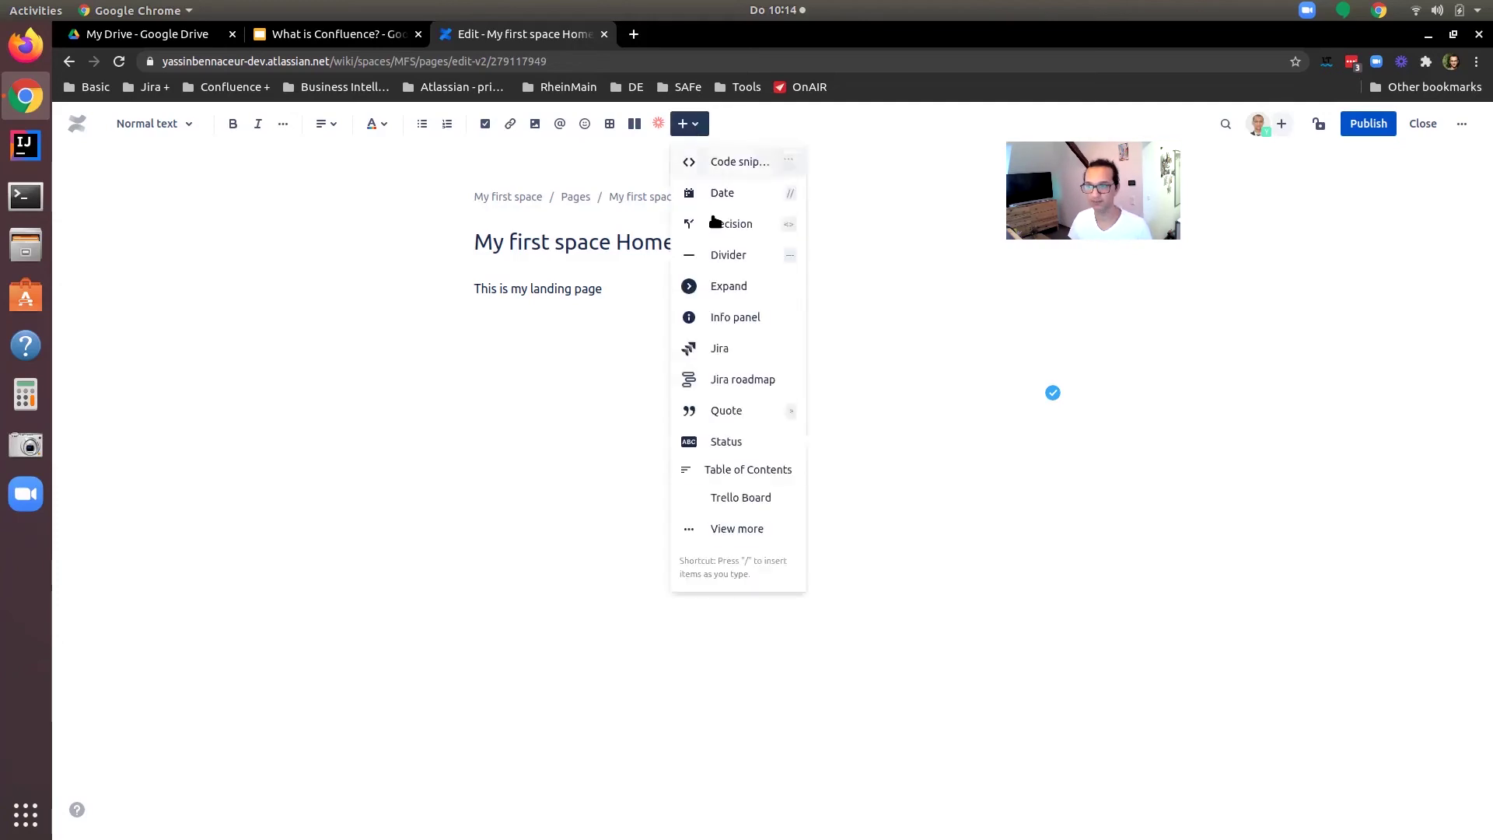
pyautogui.click(745, 530)
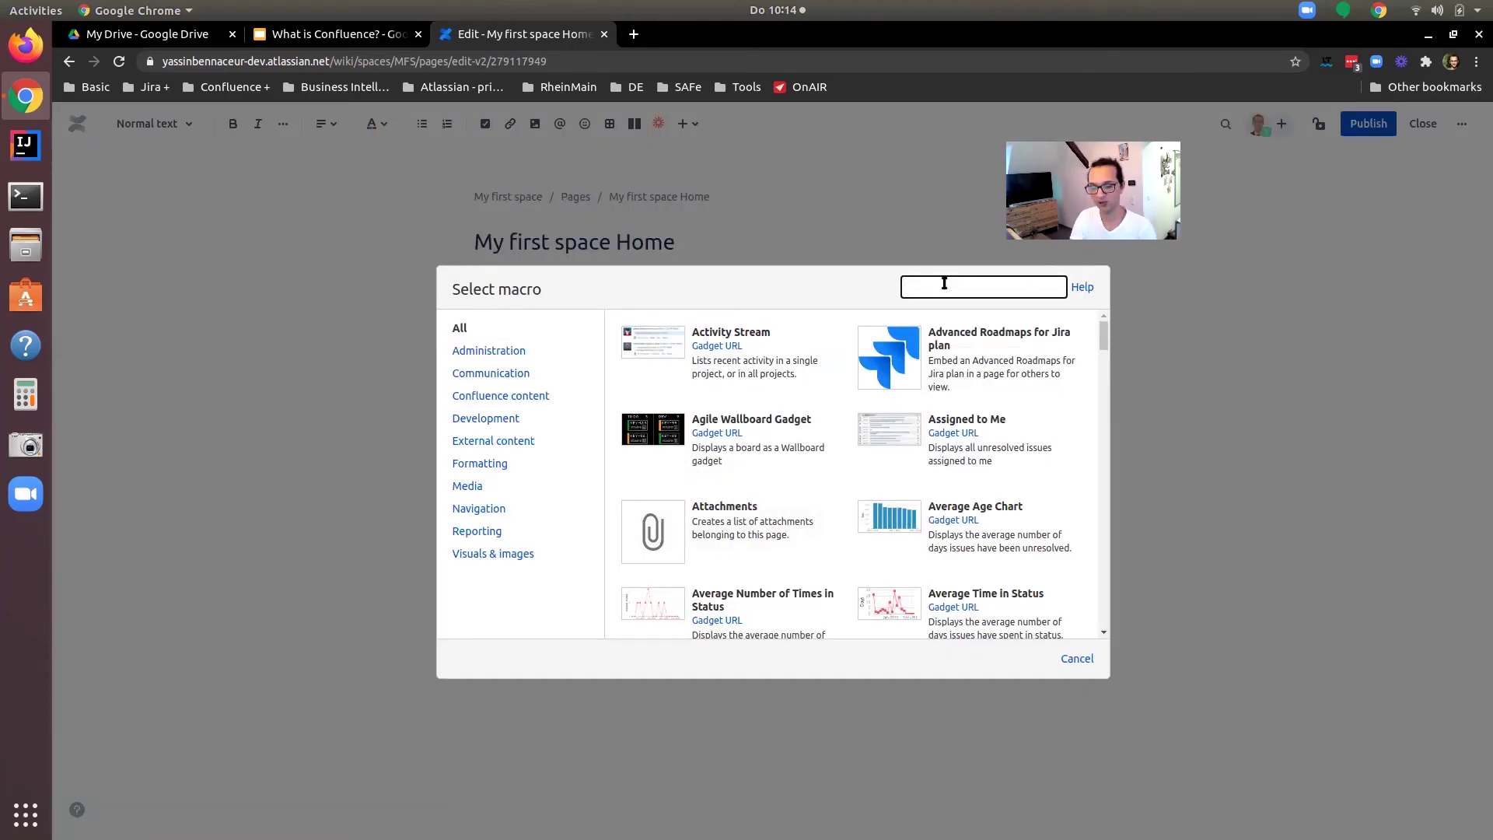
pyautogui.write('child')
pyautogui.press('Return')
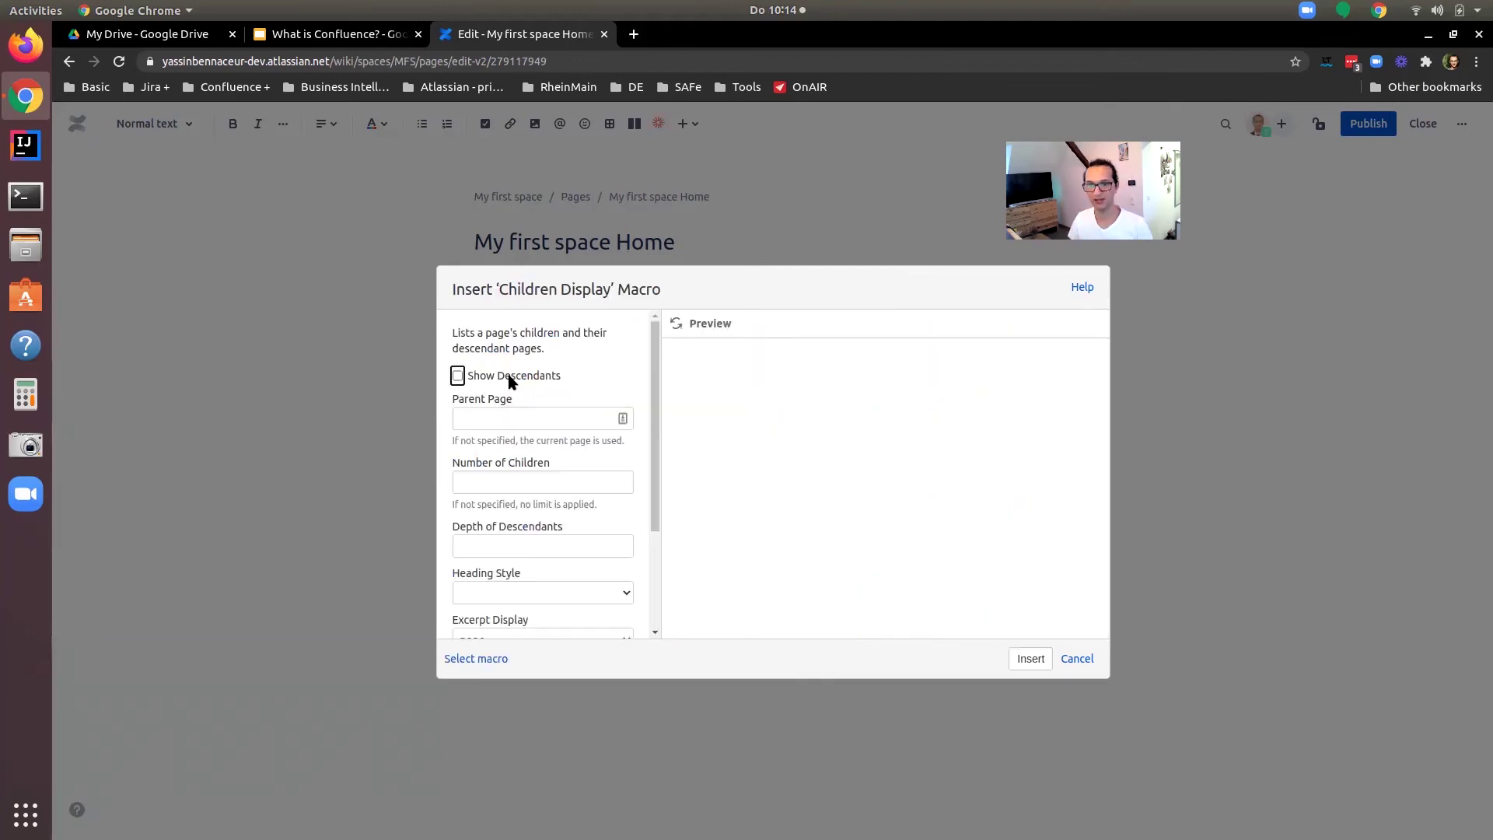
pyautogui.click(506, 381)
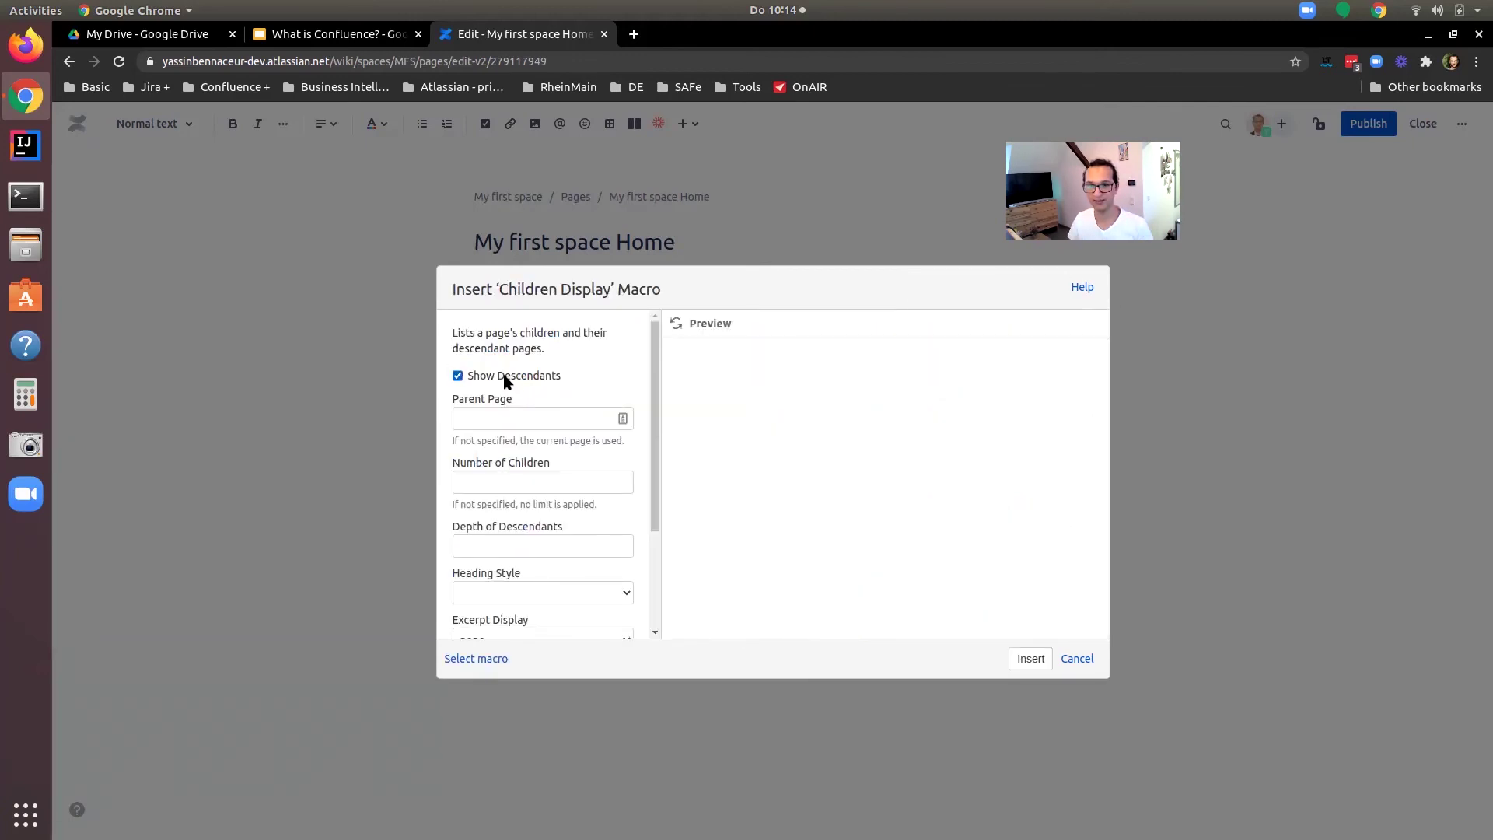
pyautogui.click(1031, 659)
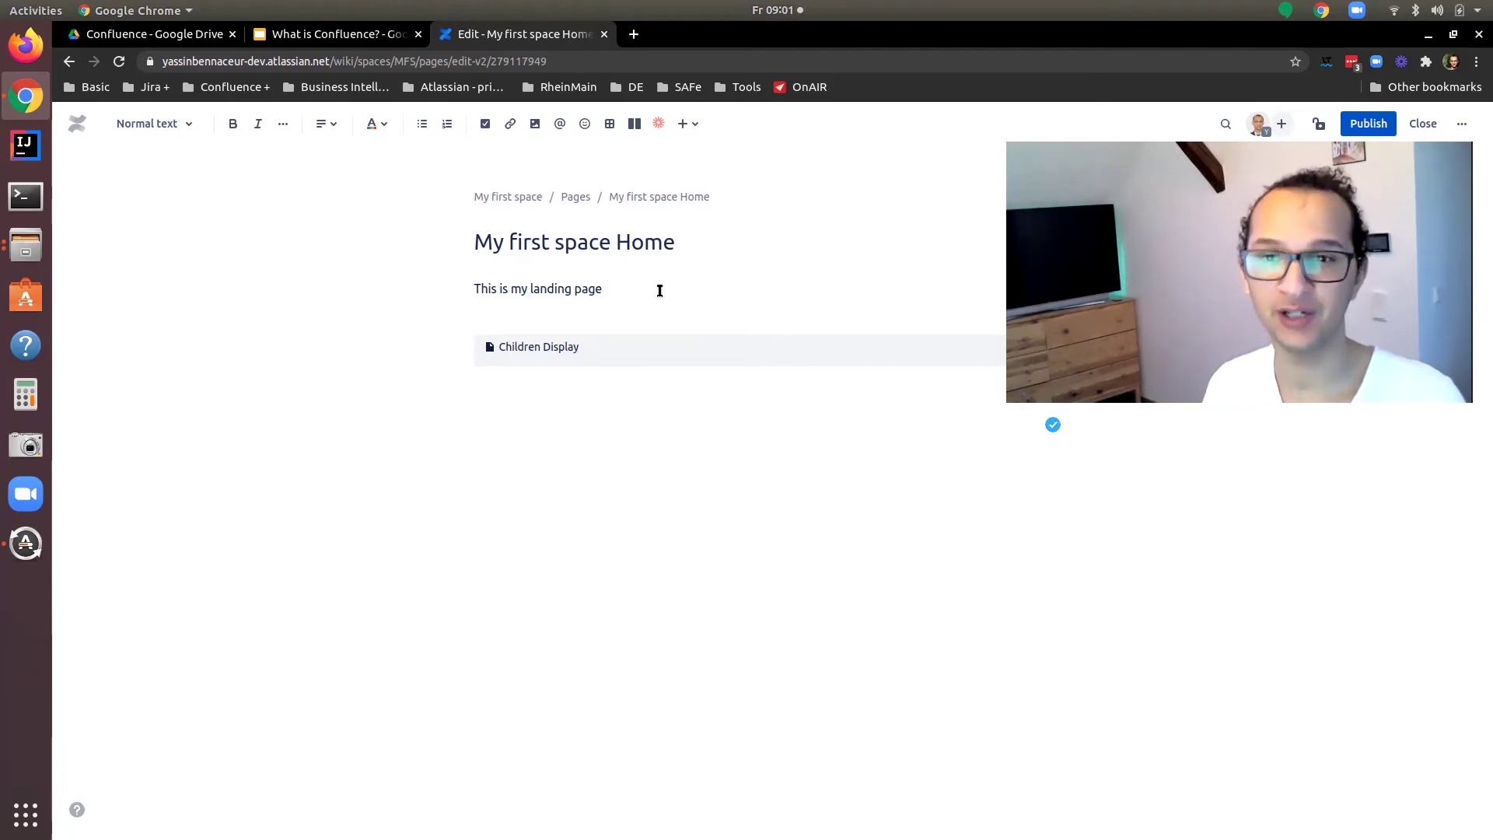
# Review the Children Display macro's settings without changing them and publish the home page
pyautogui.click(564, 349)
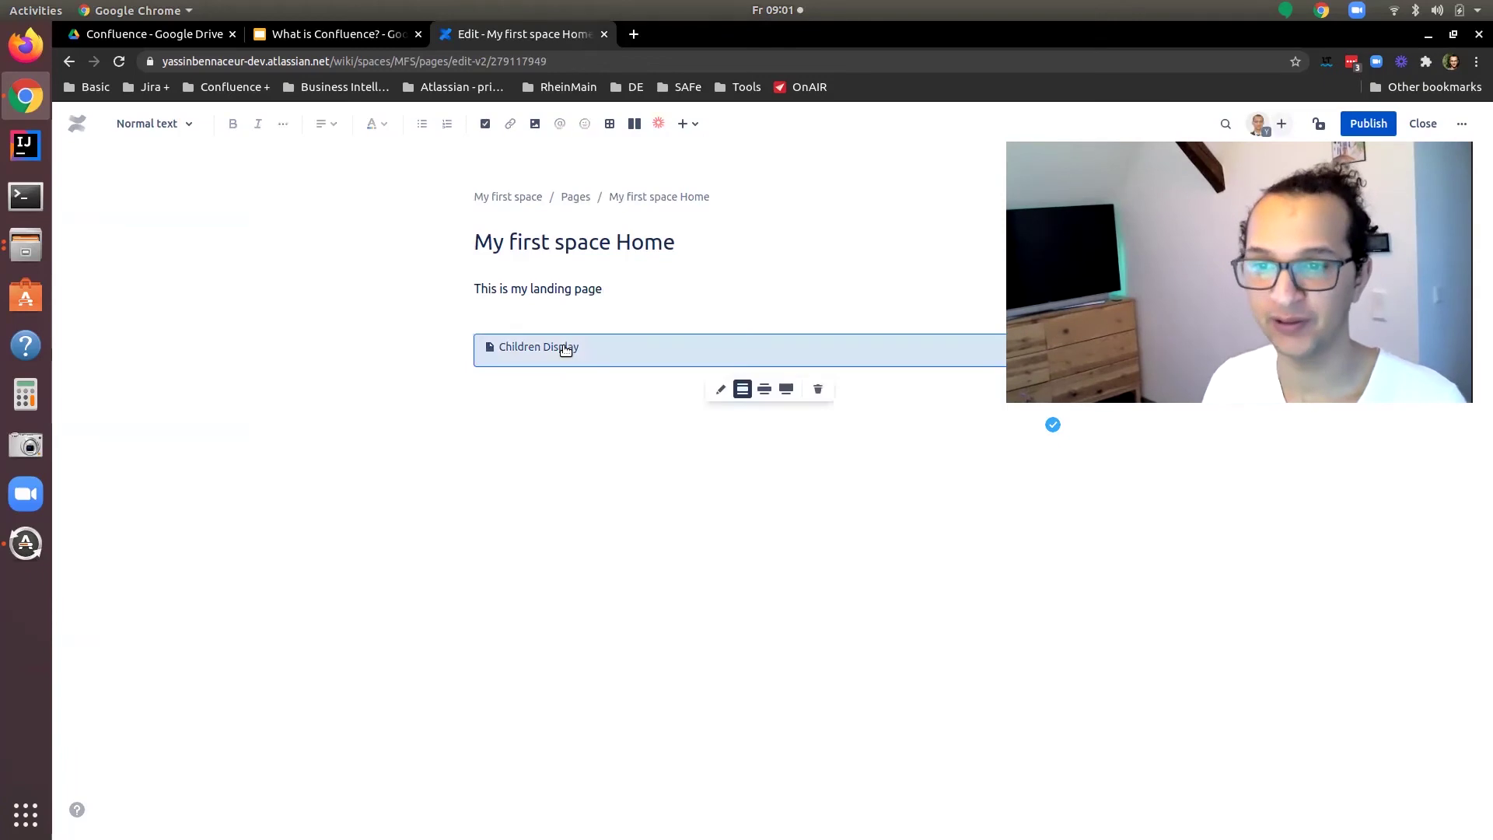
pyautogui.click(720, 390)
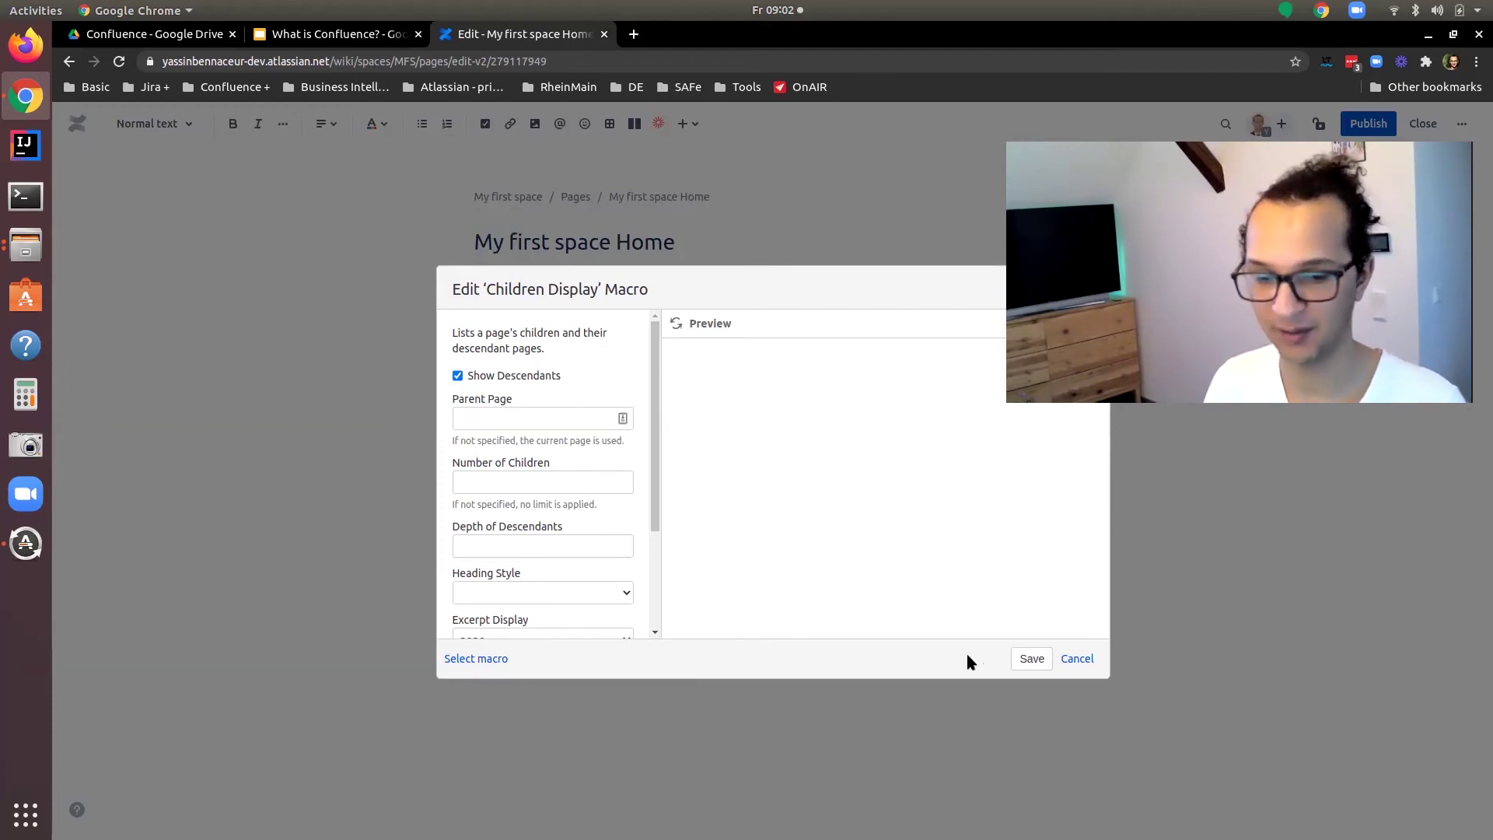
pyautogui.press('Escape')
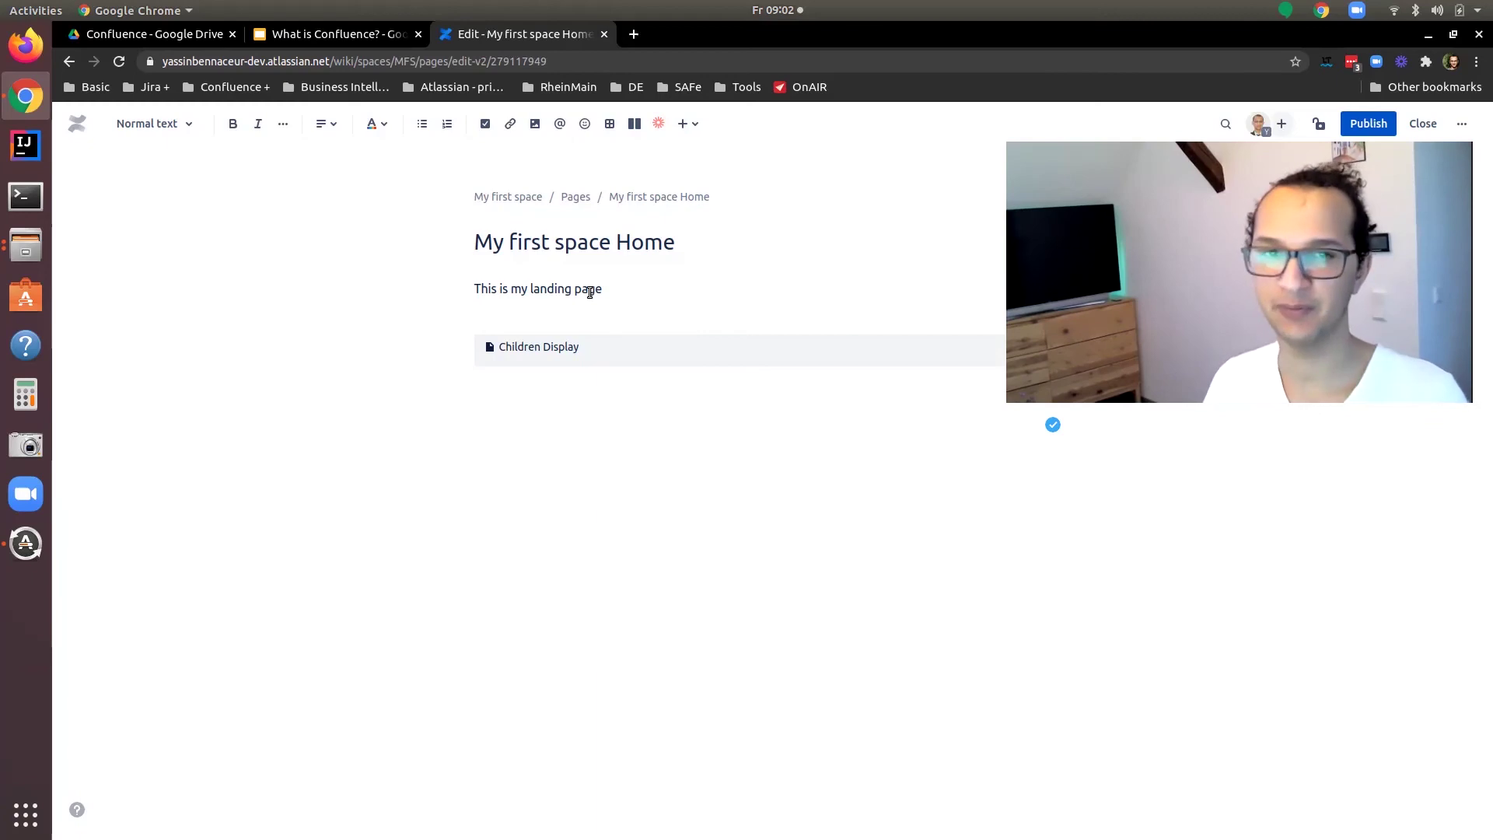
pyautogui.click(1368, 125)
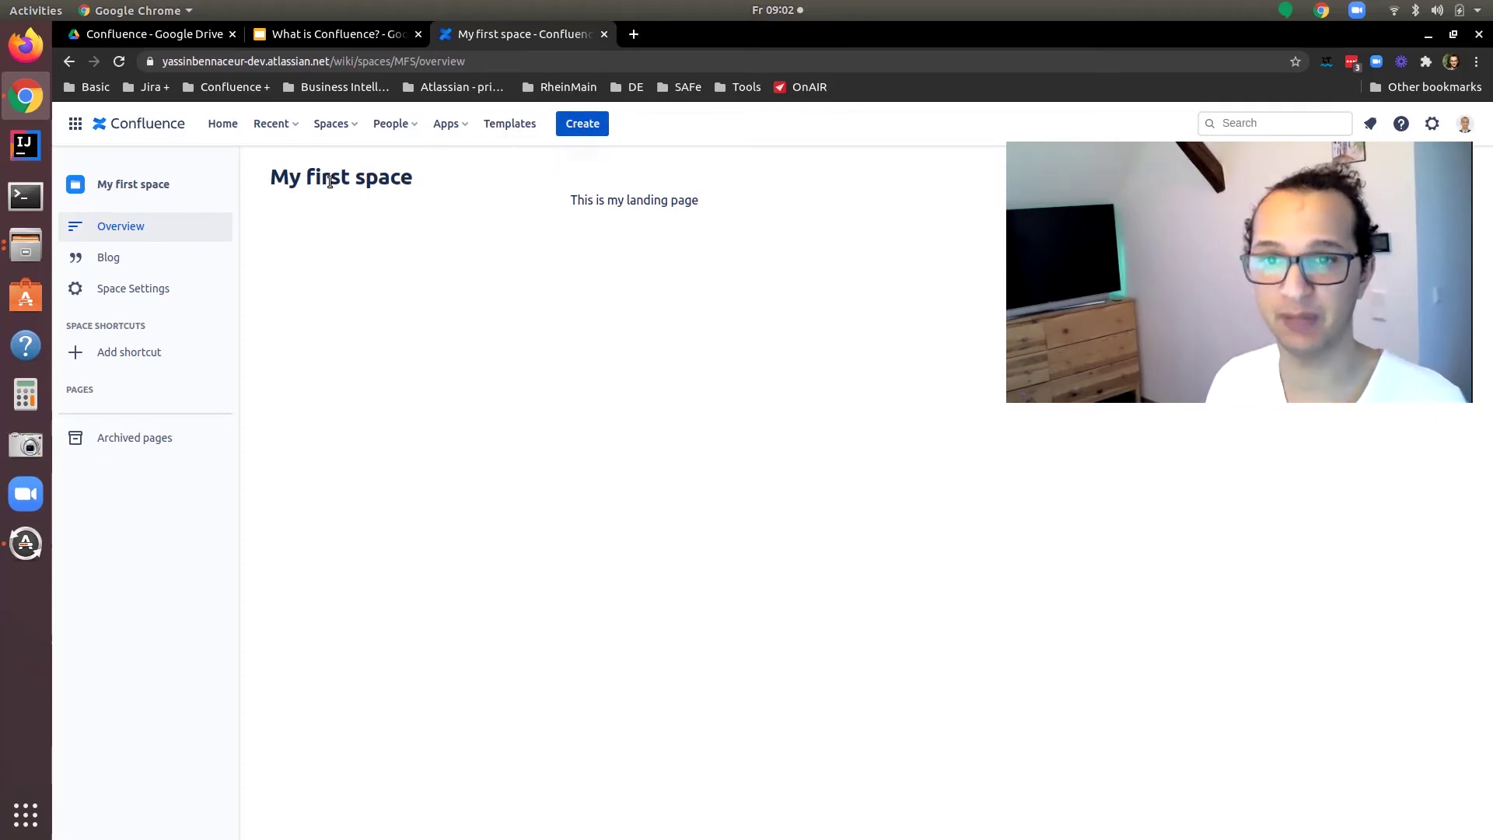
# Create and publish an empty page titled "Subpage 1" under the space's home page
pyautogui.click(583, 126)
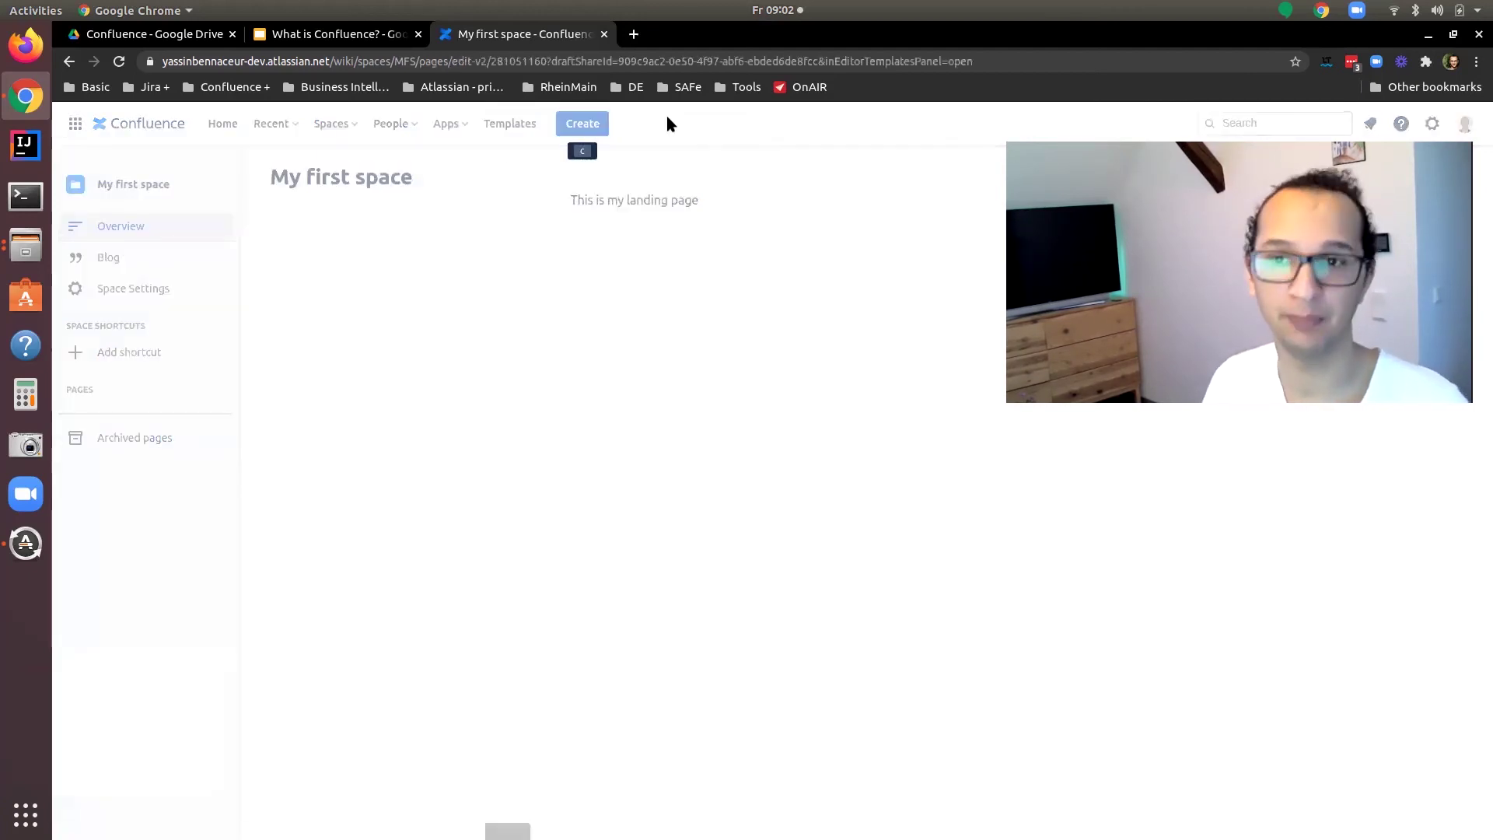
pyautogui.write('Subpage 1')
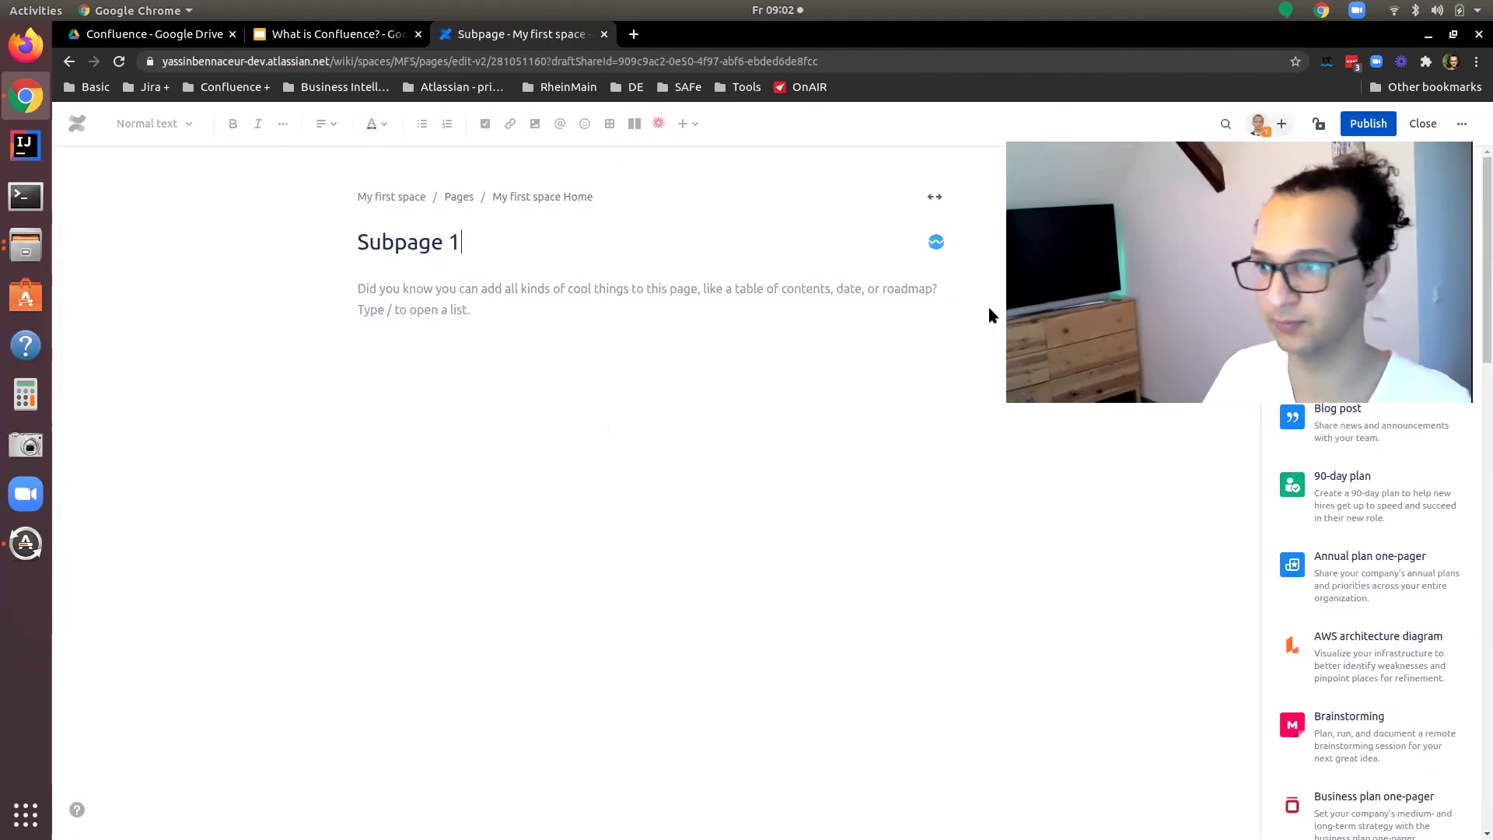
pyautogui.click(1378, 130)
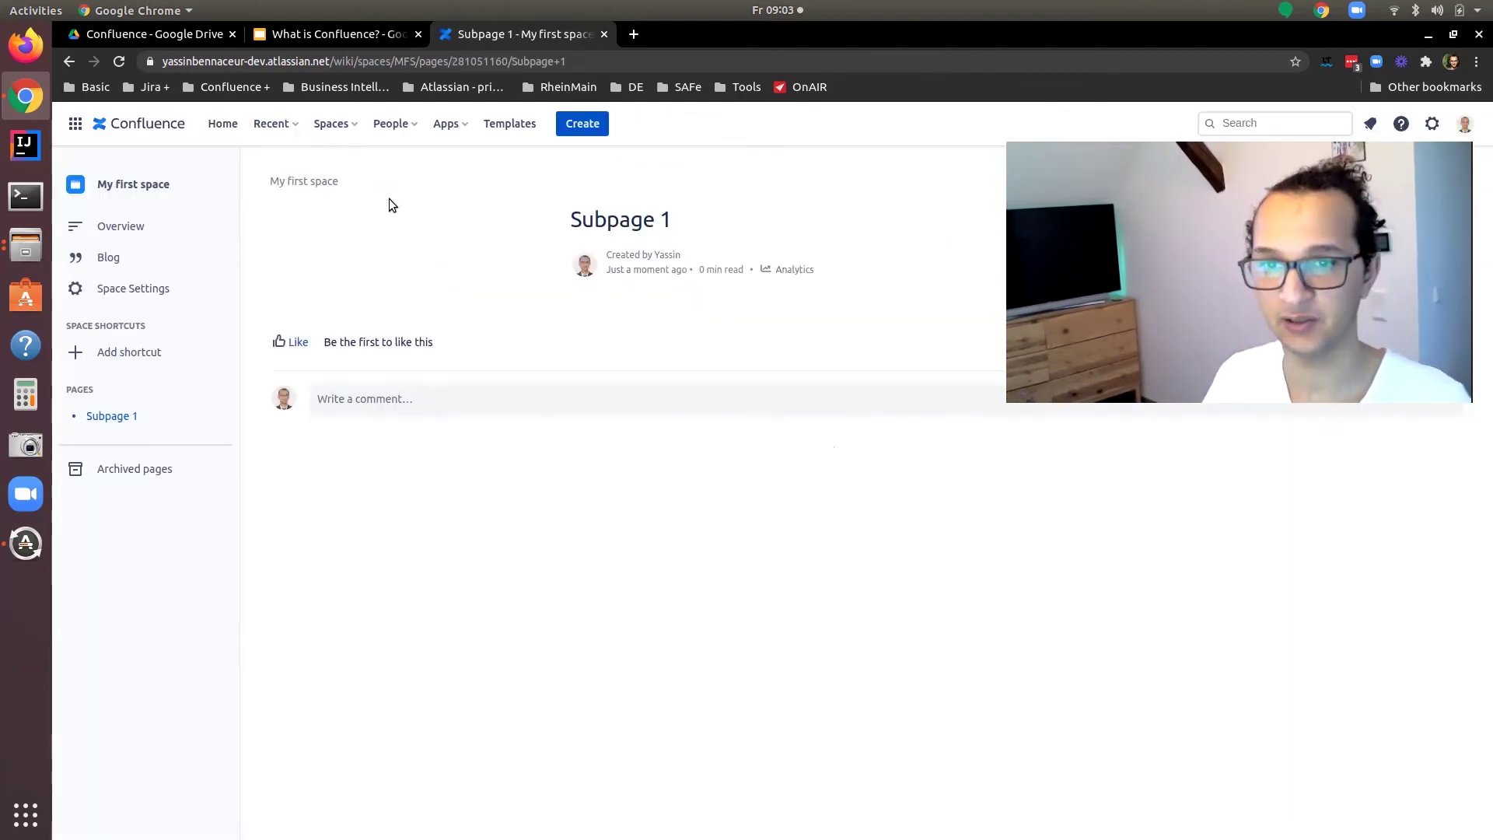
# Create and publish an empty page titled "Subpage 2" under the space's home page and return to the space overview
pyautogui.click(301, 184)
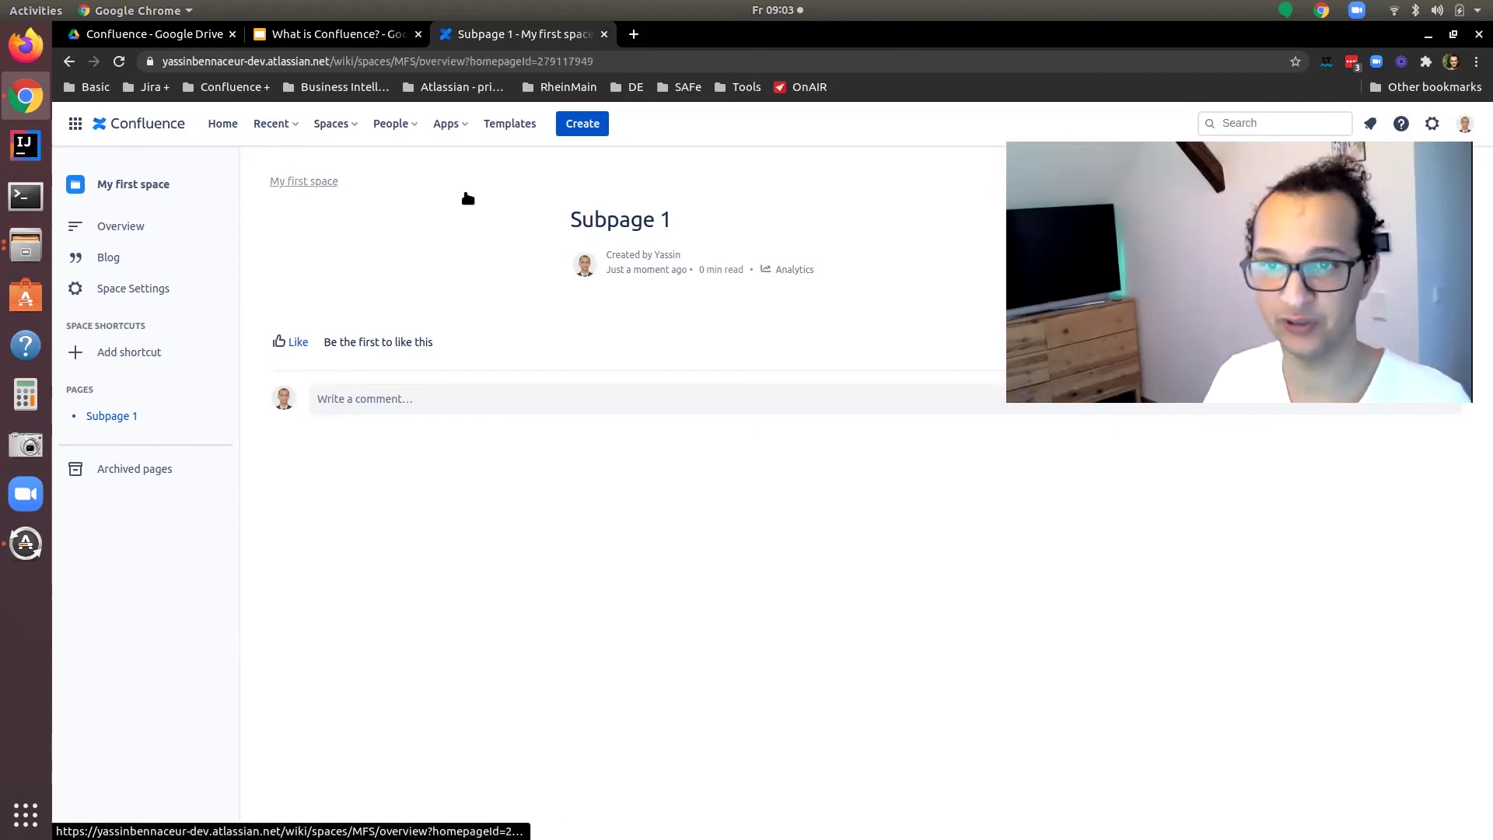
pyautogui.click(582, 123)
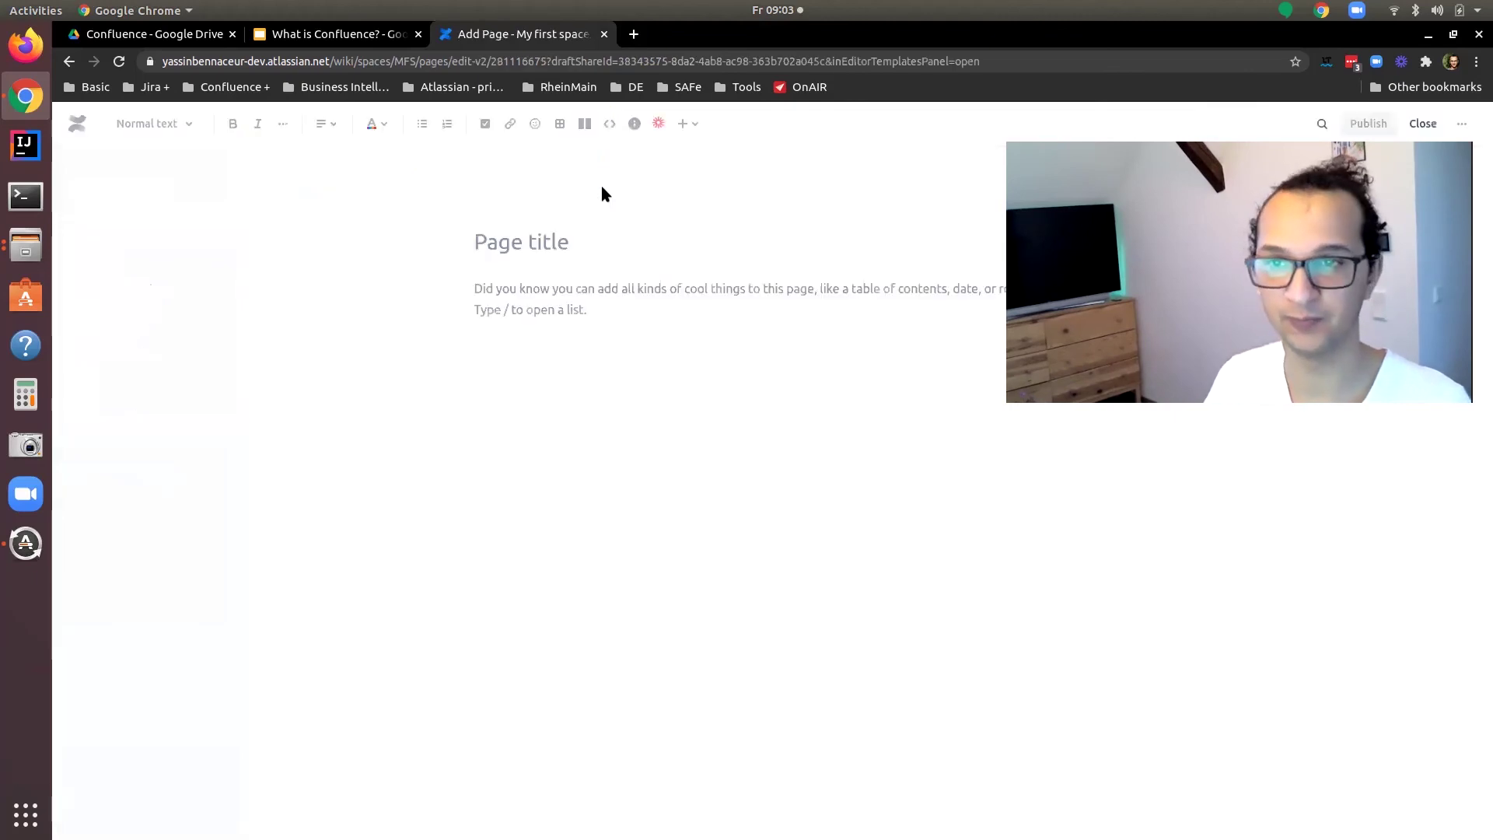
pyautogui.write('Subpage 2')
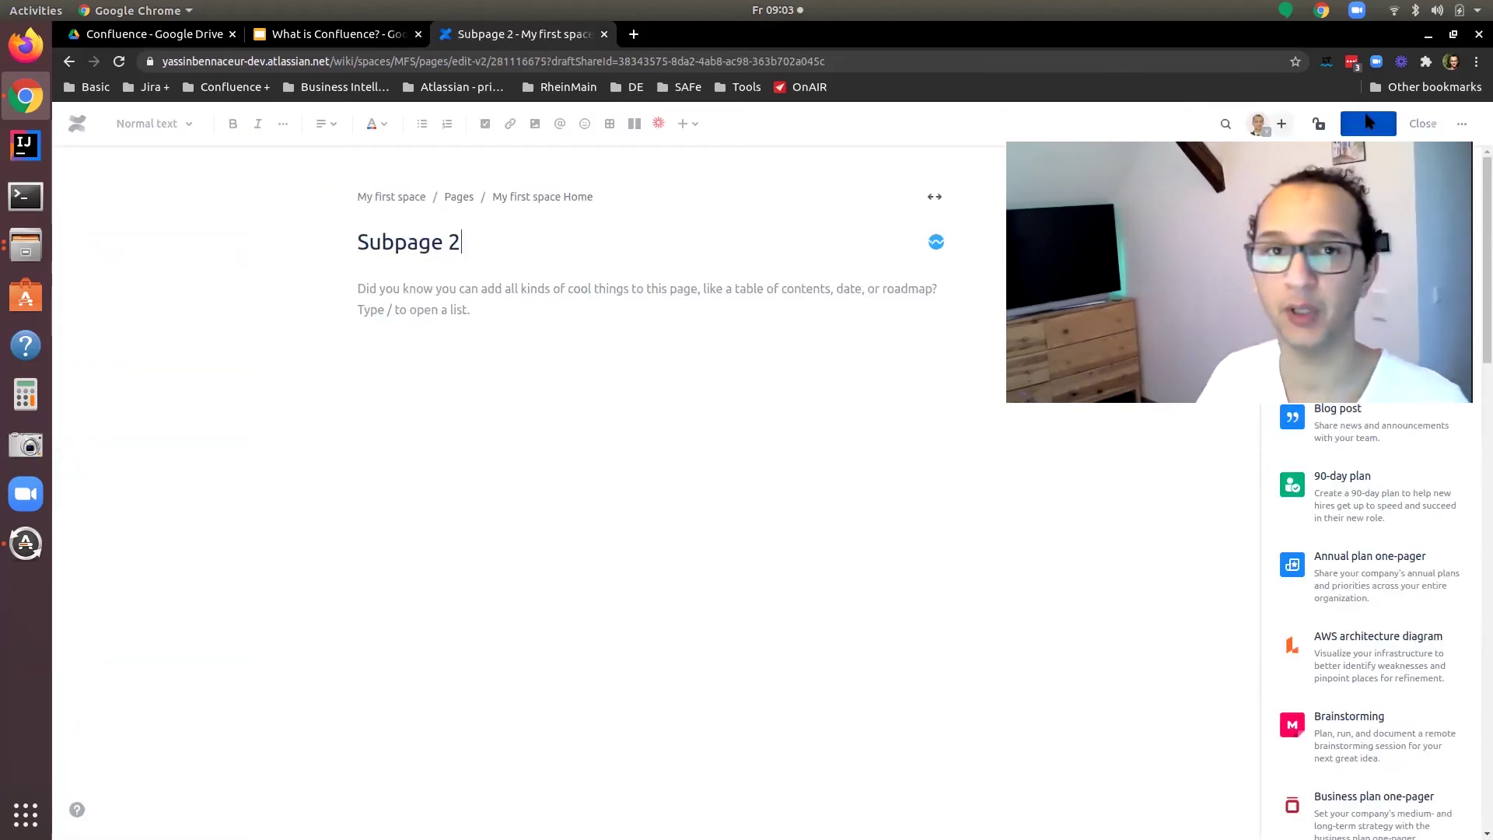
pyautogui.click(1368, 122)
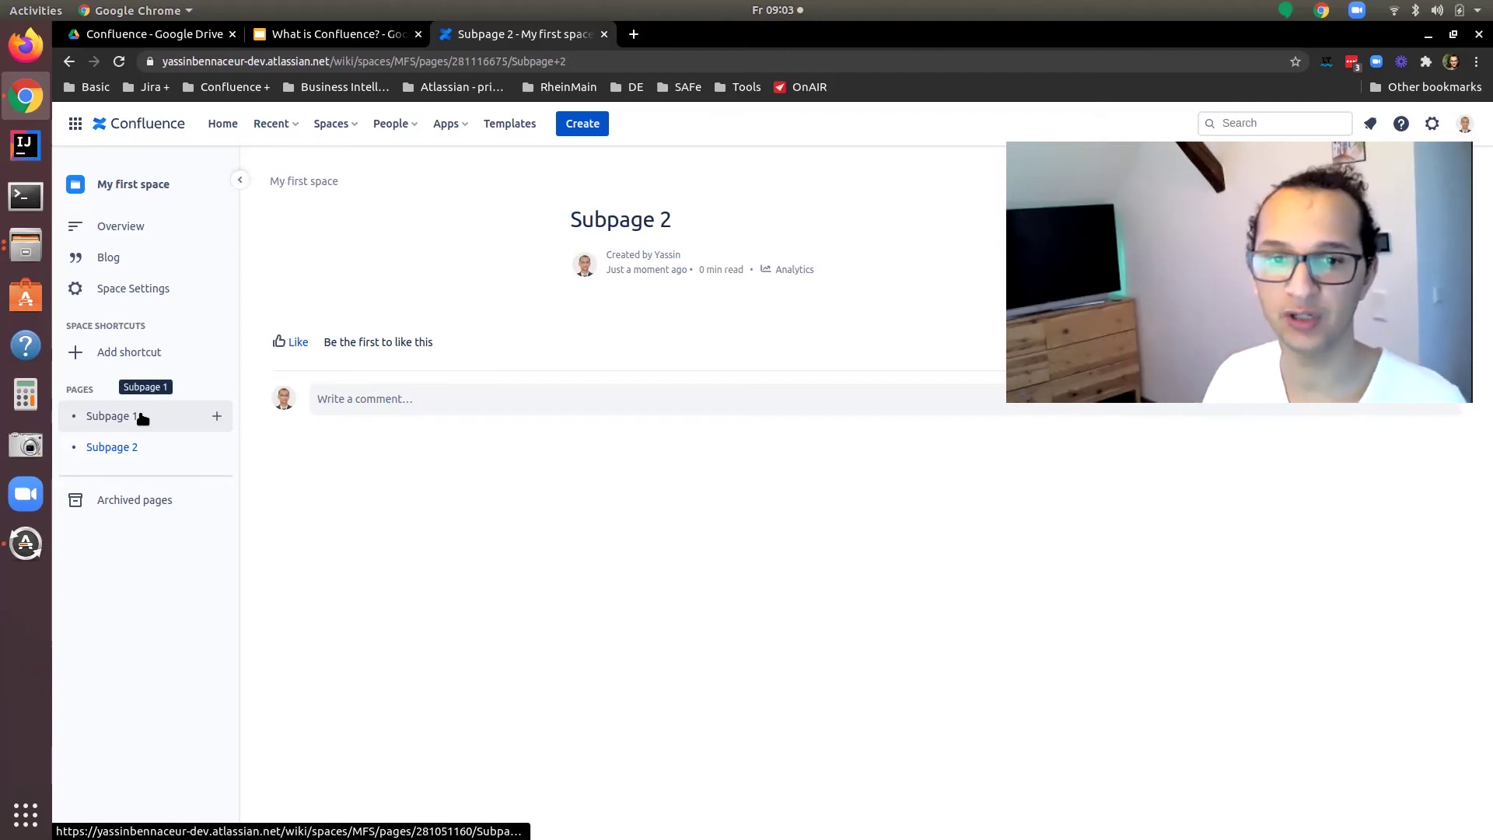
pyautogui.click(140, 233)
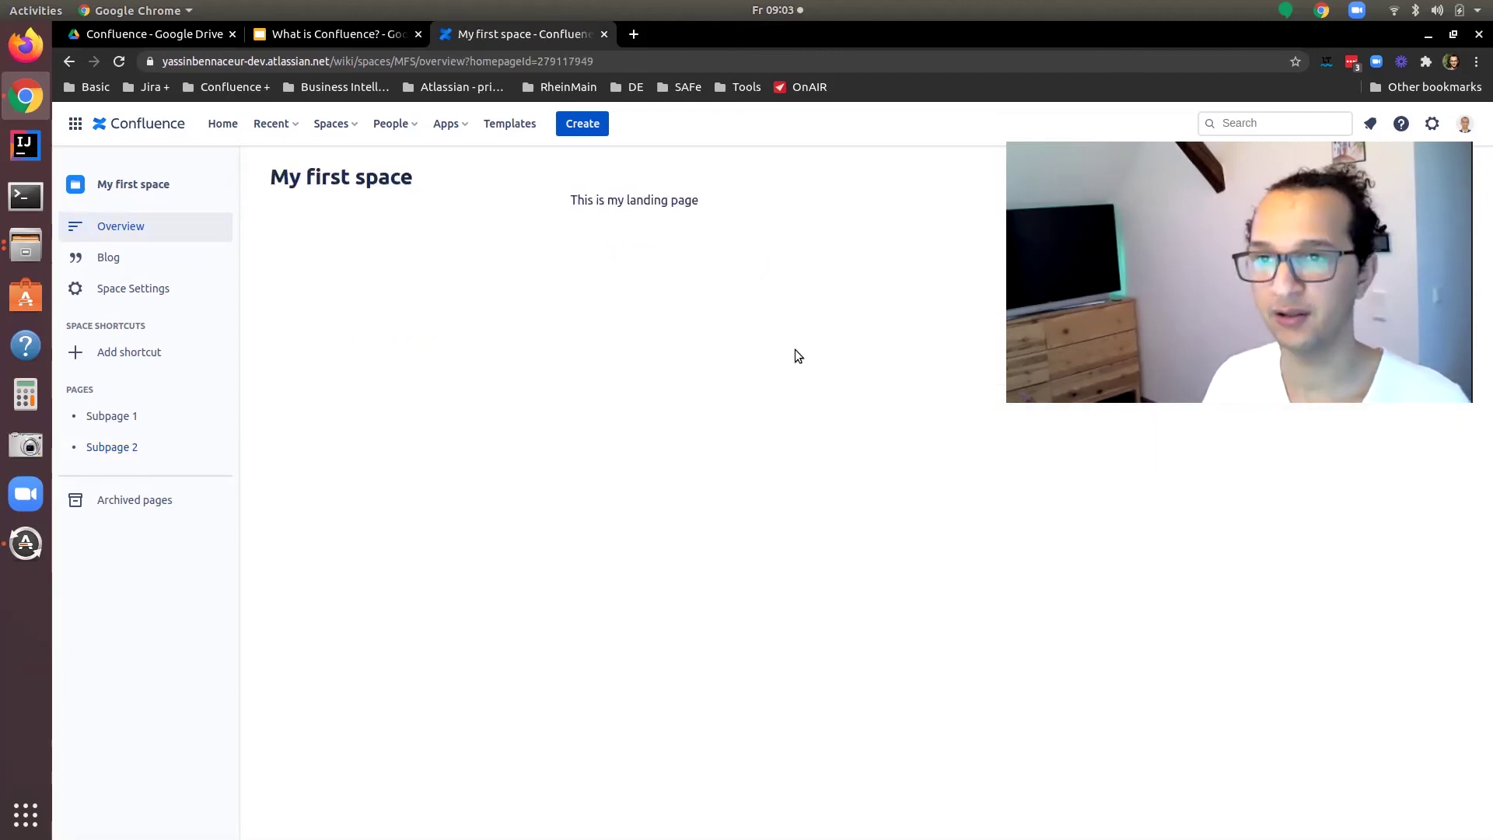
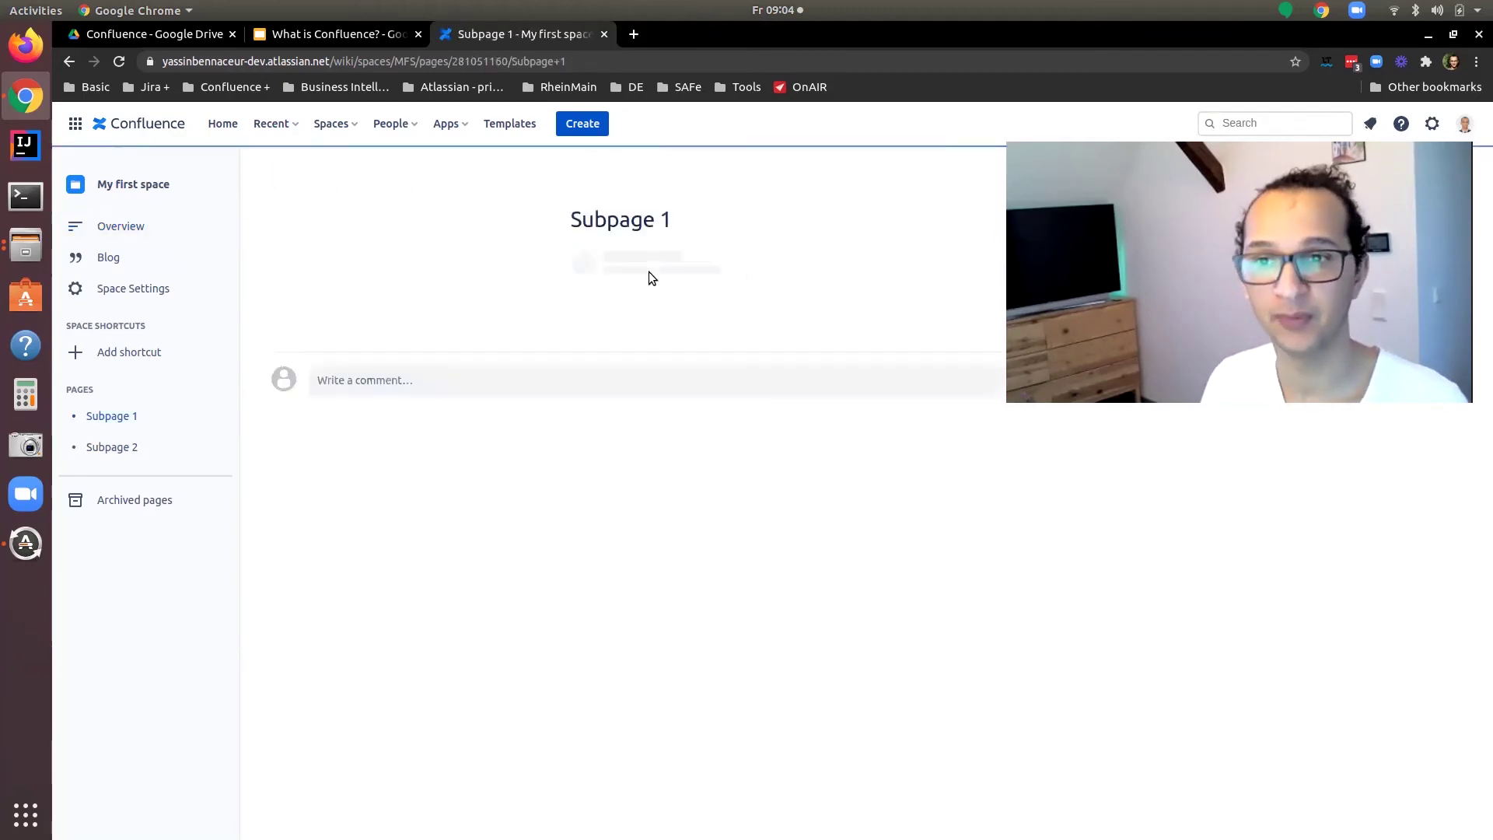
# Create and publish an empty page titled "Subpage 1-1" under Subpage 1, and reload the space overview to refresh its child page list
pyautogui.click(594, 131)
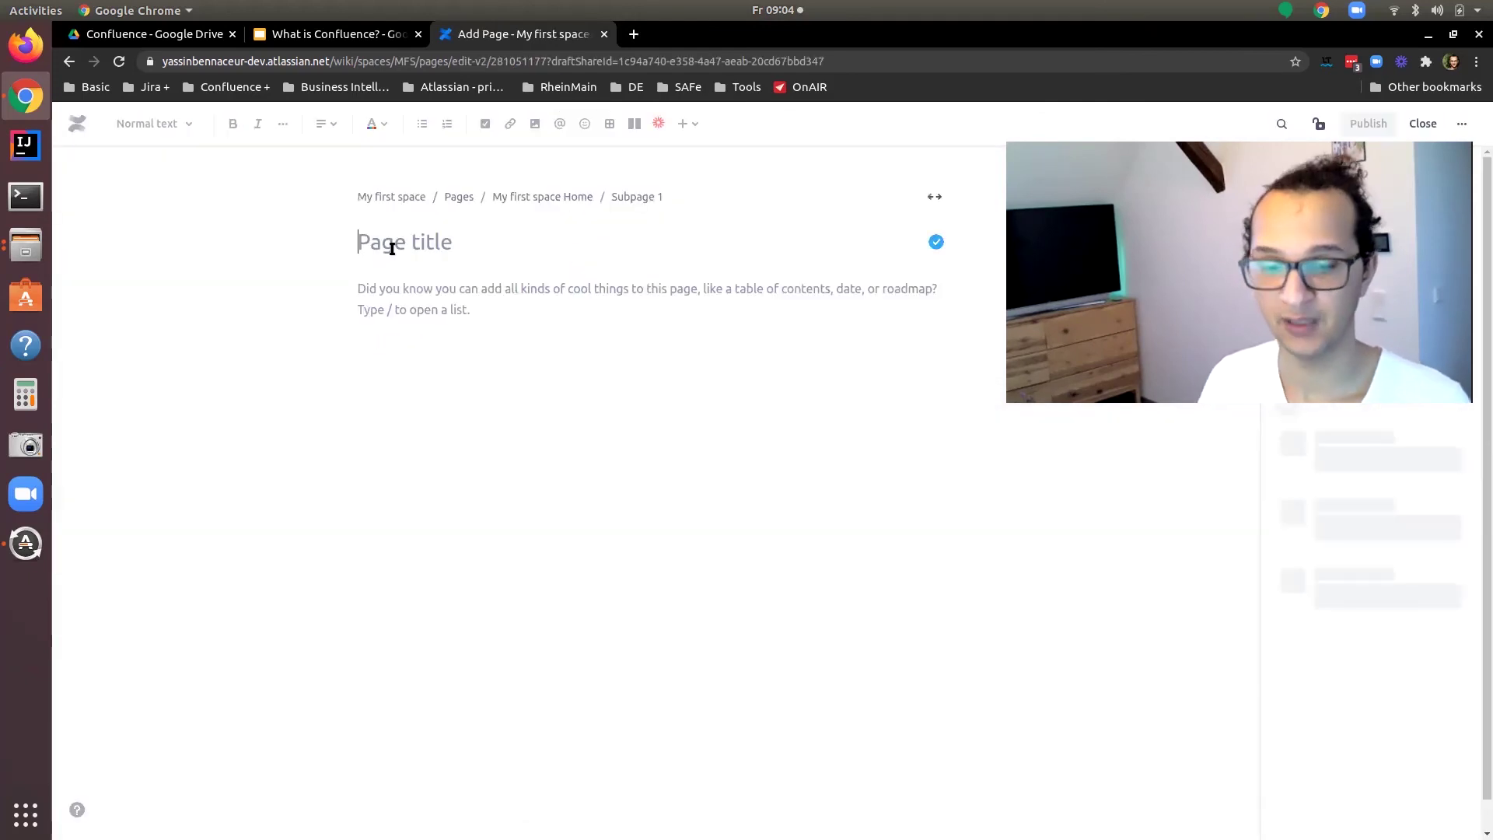
pyautogui.write('Subpage ')
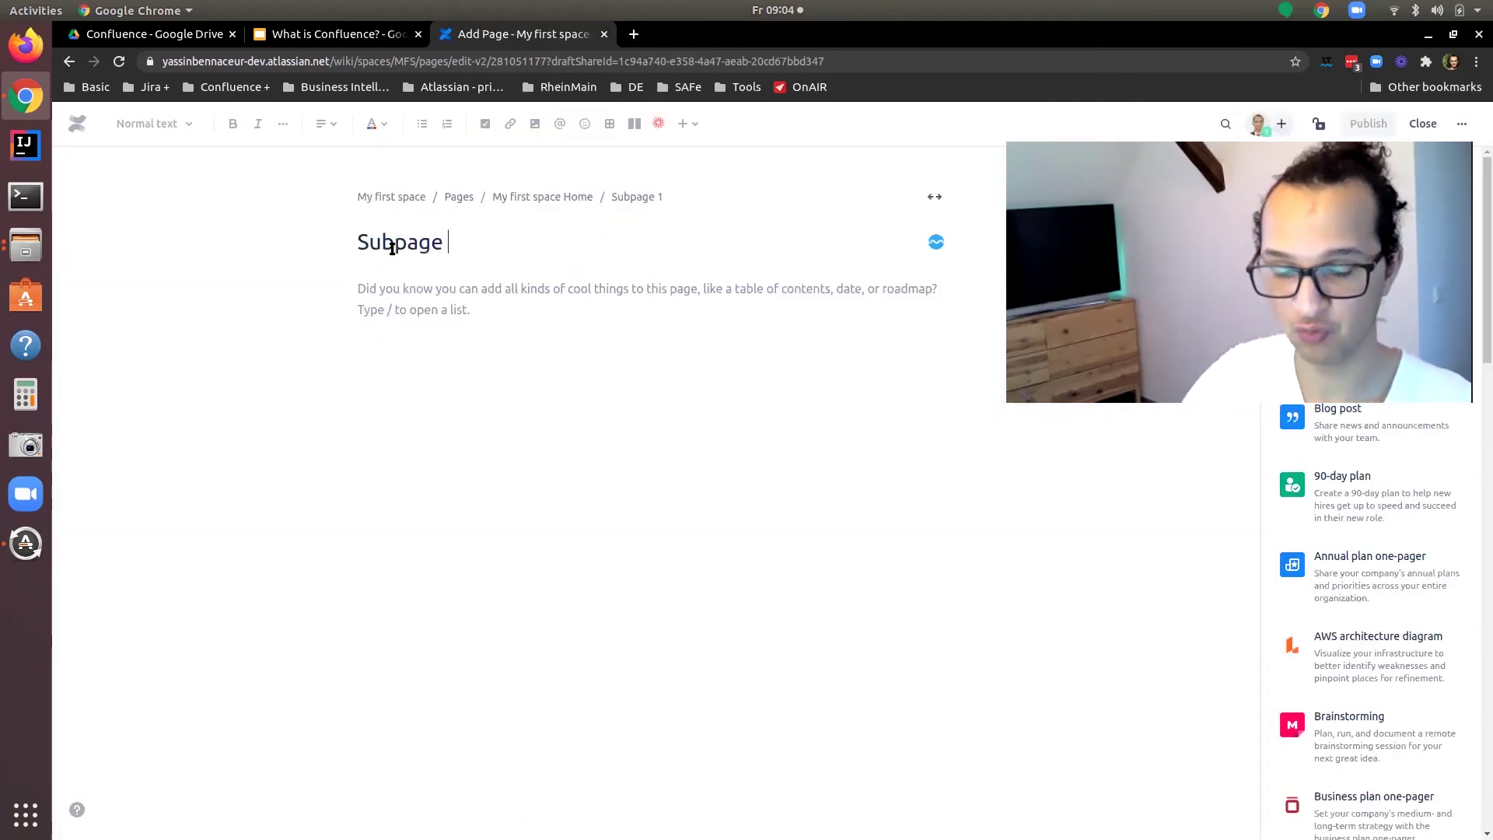
pyautogui.write('1-')
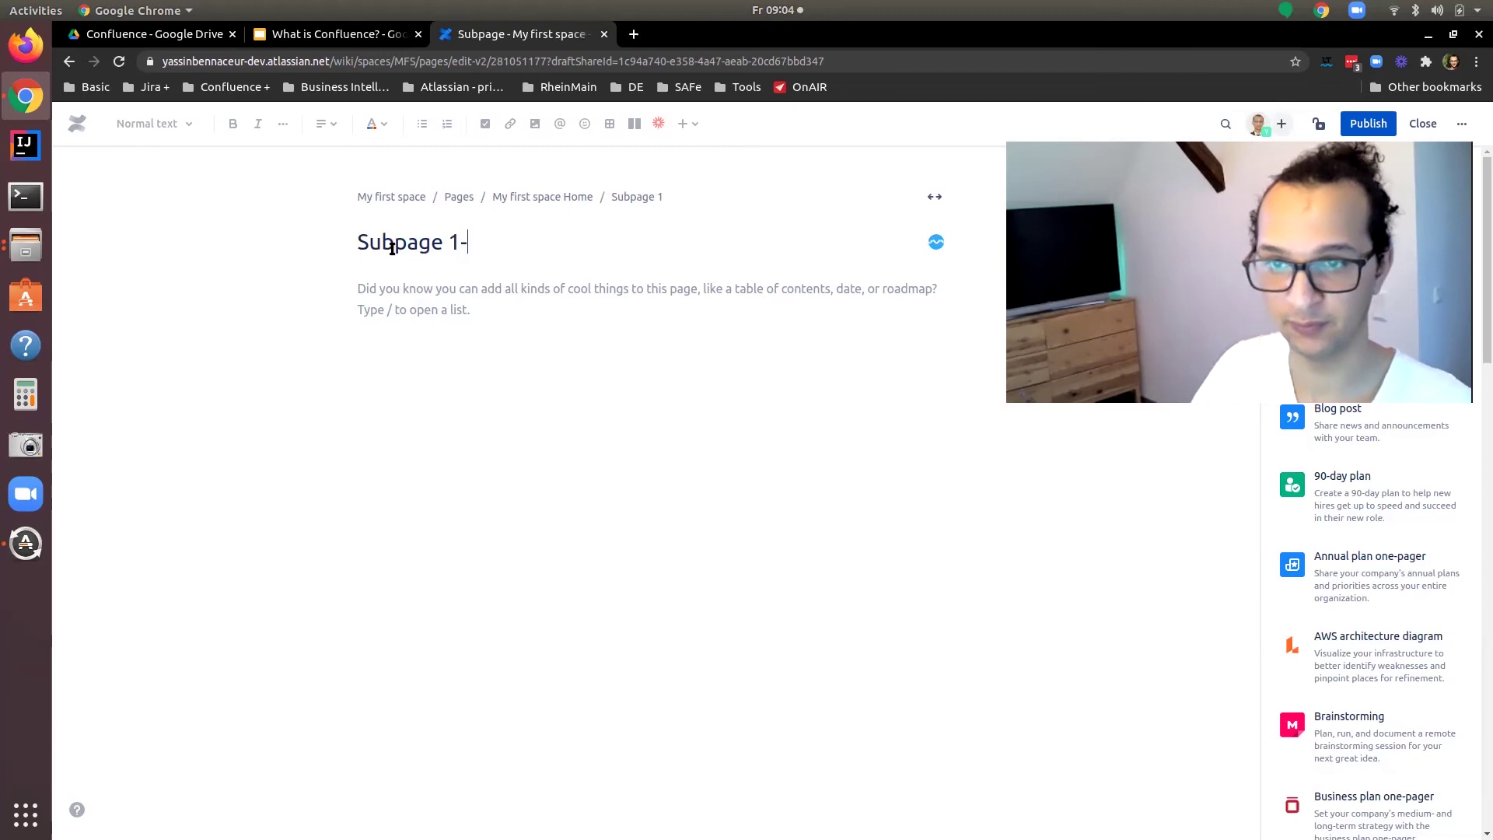
pyautogui.write('1')
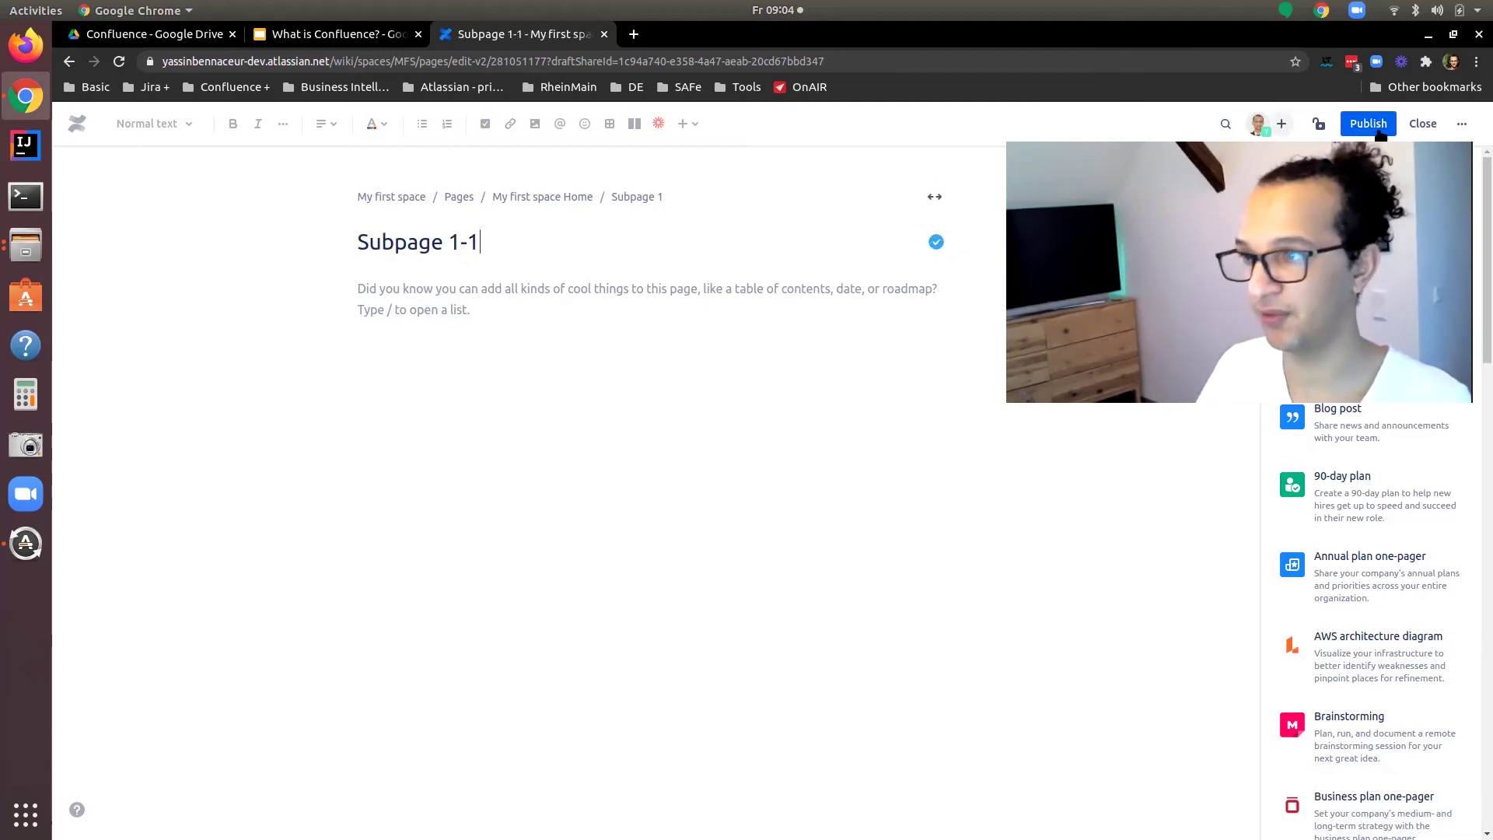
pyautogui.hotkey('ctrl', 's')
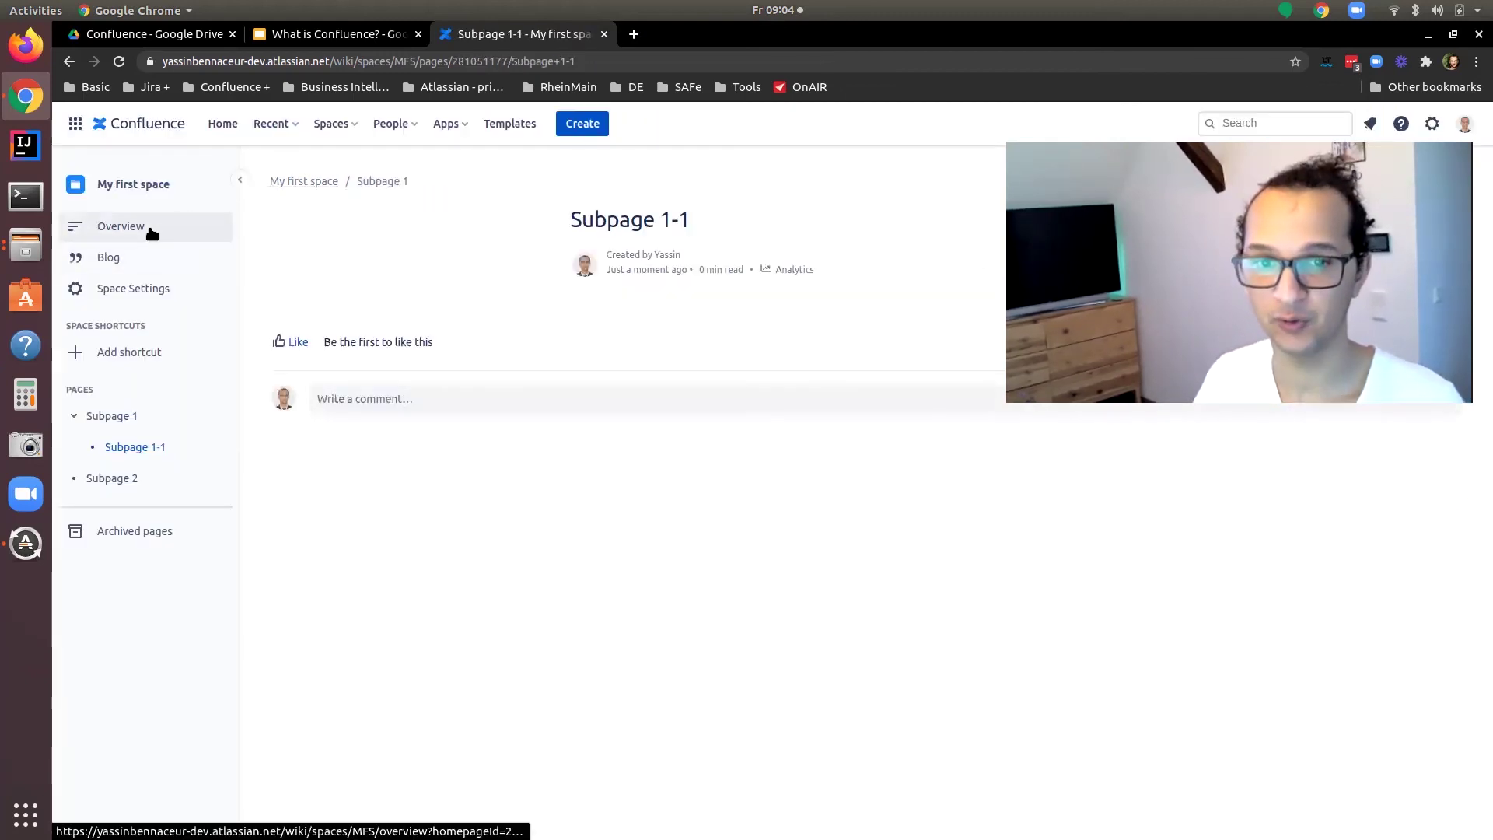
pyautogui.click(153, 230)
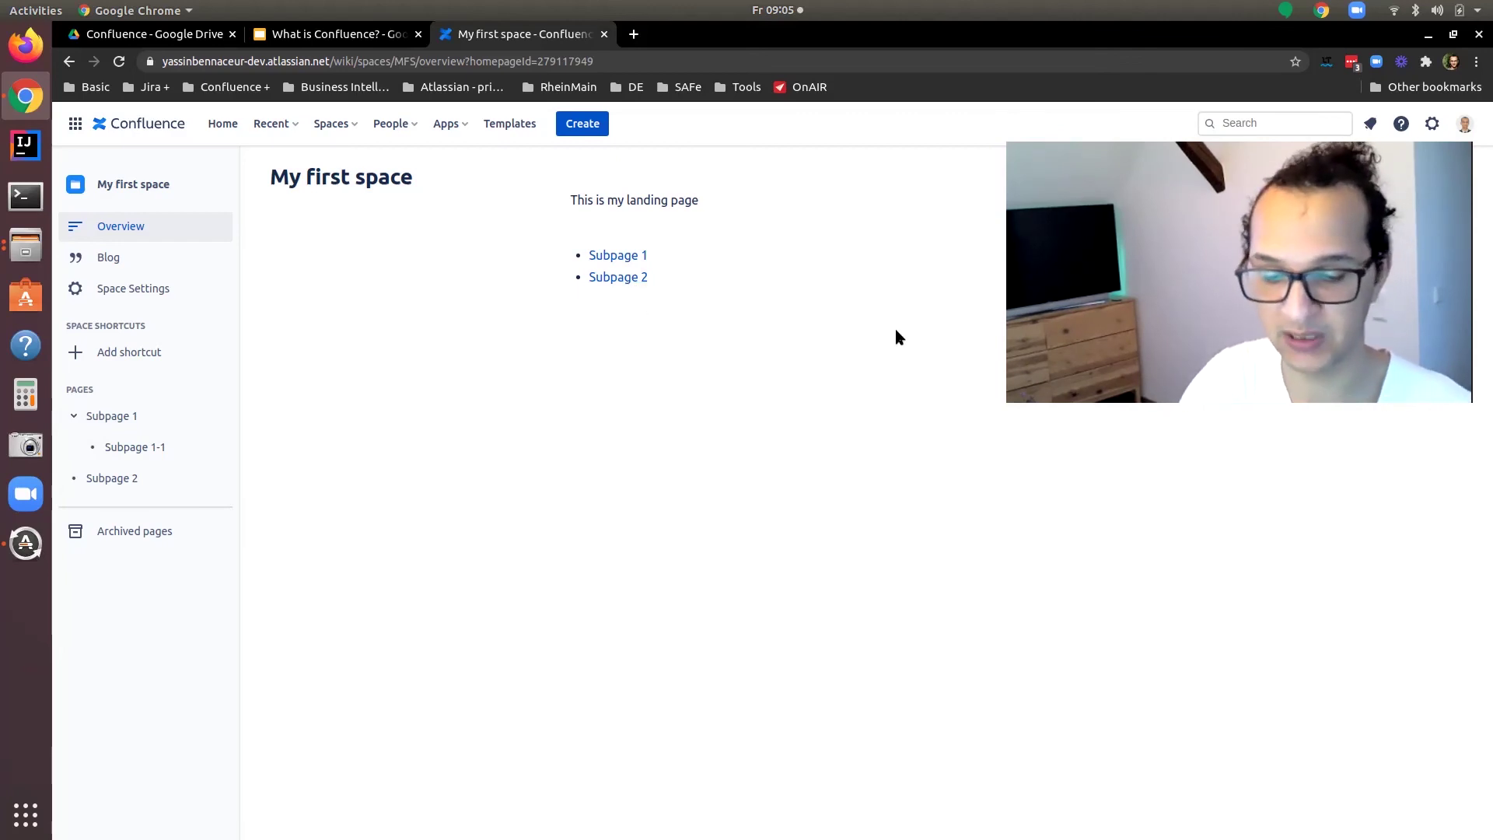
pyautogui.press('F5')
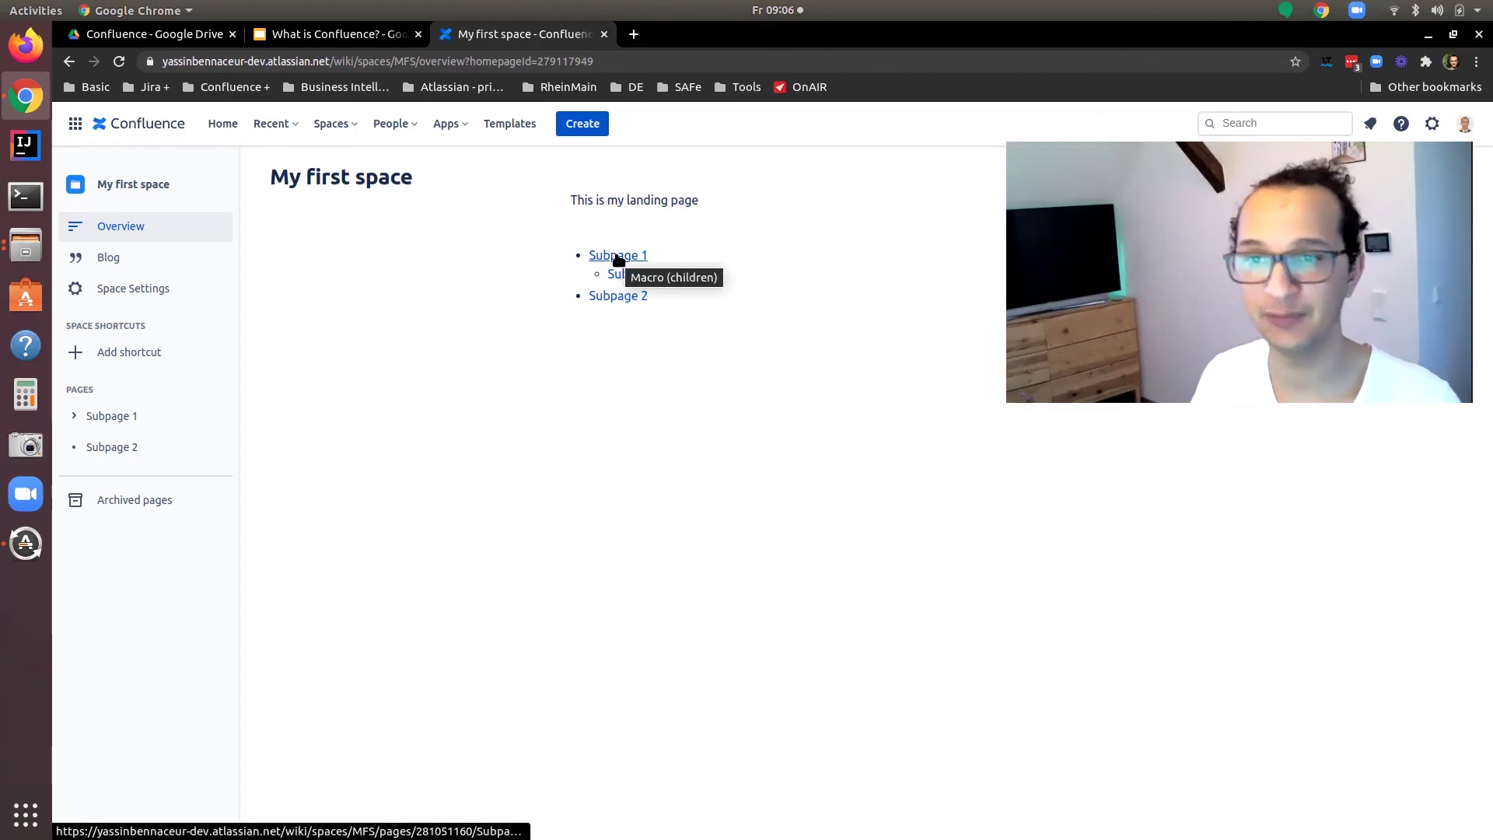
# Open the space's home page for editing and bring up the list of elements that can be inserted
pyautogui.press('e')
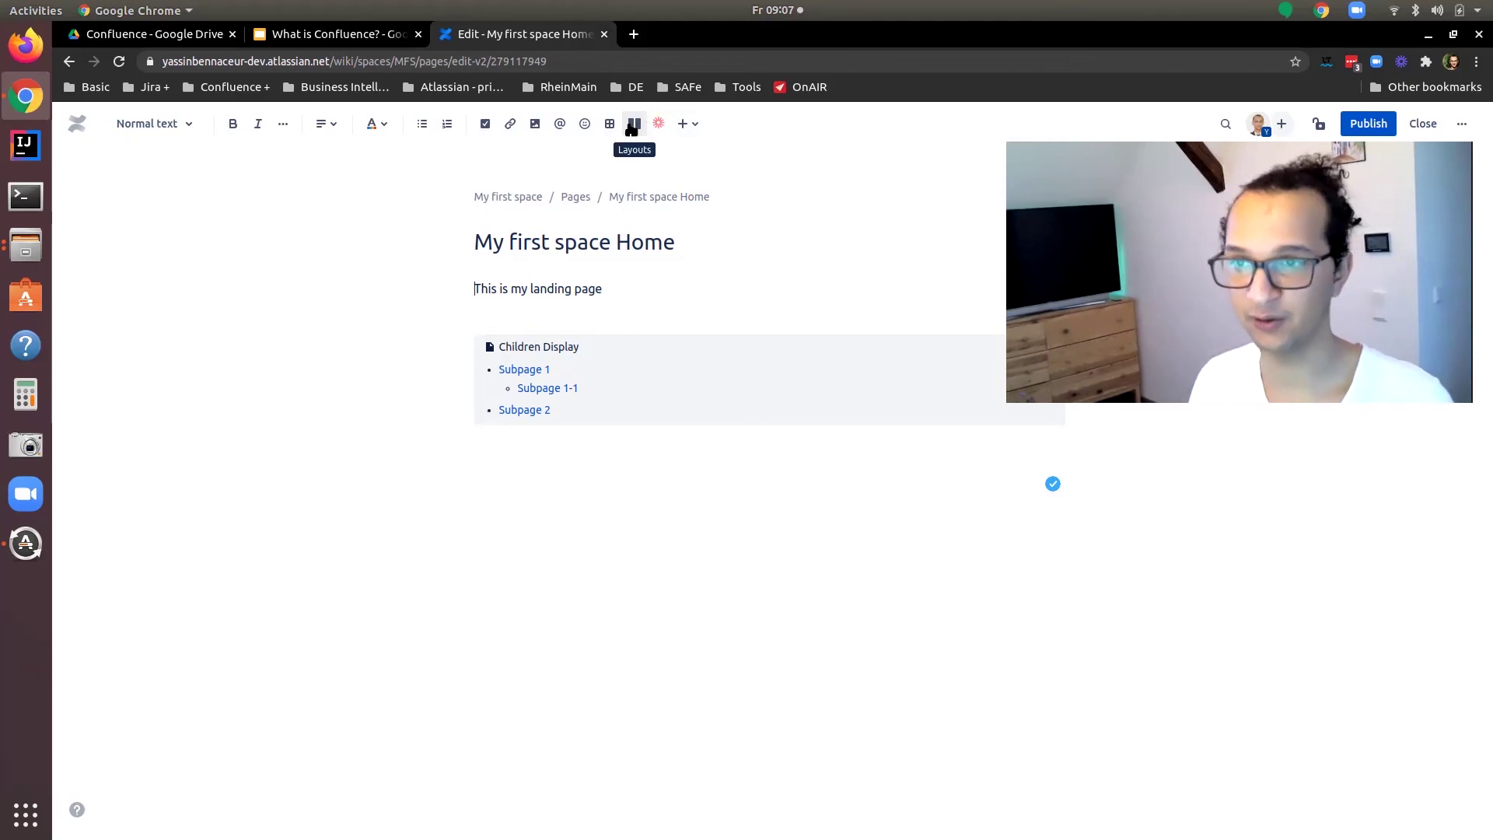
pyautogui.click(691, 123)
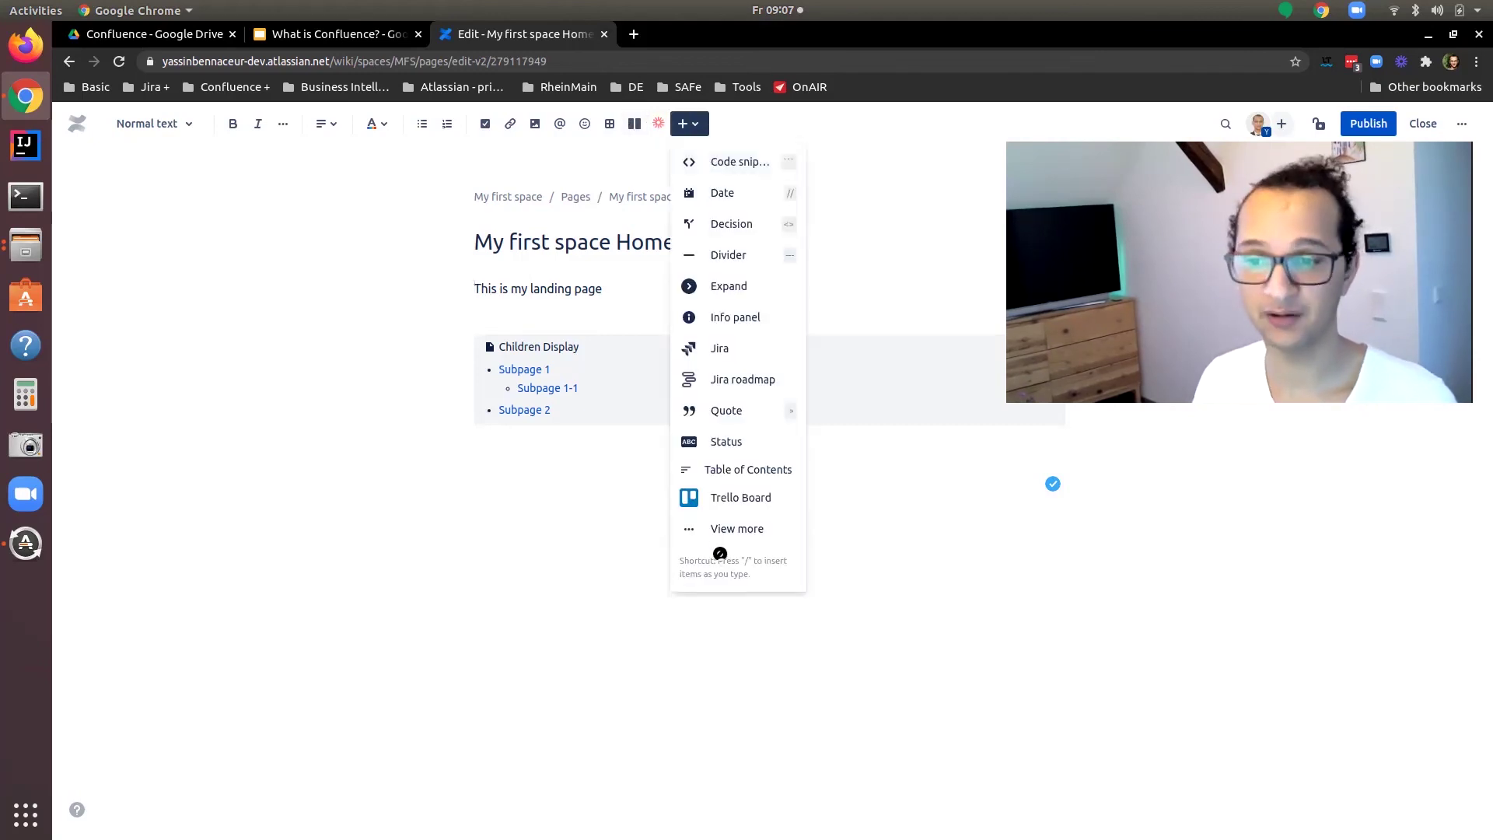